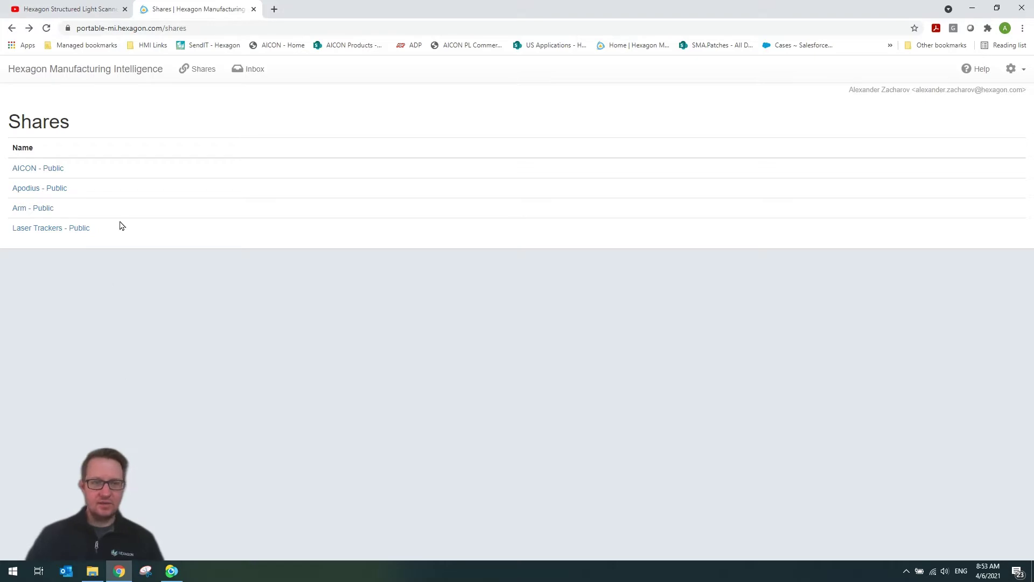
Show the Optocat-Setup folder with its Configuration folder and the SetupOptoCat2020R3-20.3.1.5.exe installer
{"action": "left_click", "coordinate": [92, 572]}
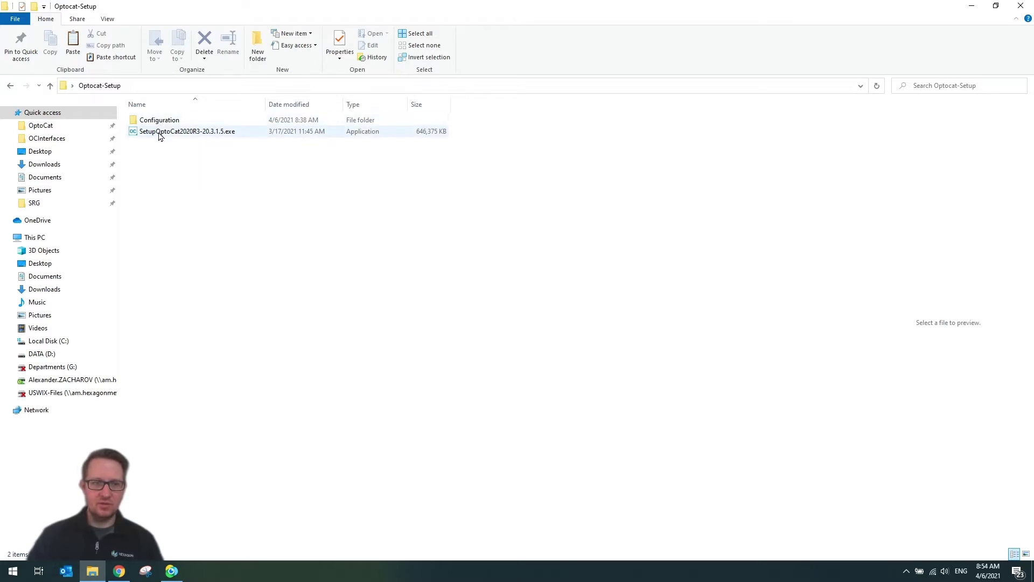
{"action": "mouse_move", "coordinate": [162, 125]}
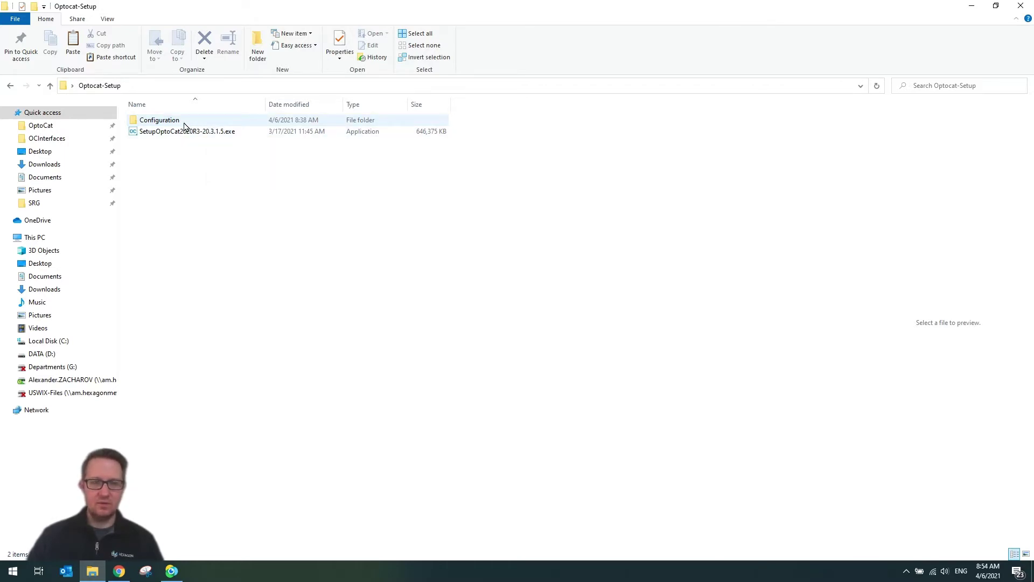
Browse AICON - Public > Structured Light Scanner > OptoCat > Current to list SetupOptoCat2020R3-20.3.1.5.exe
{"action": "left_click", "coordinate": [120, 572]}
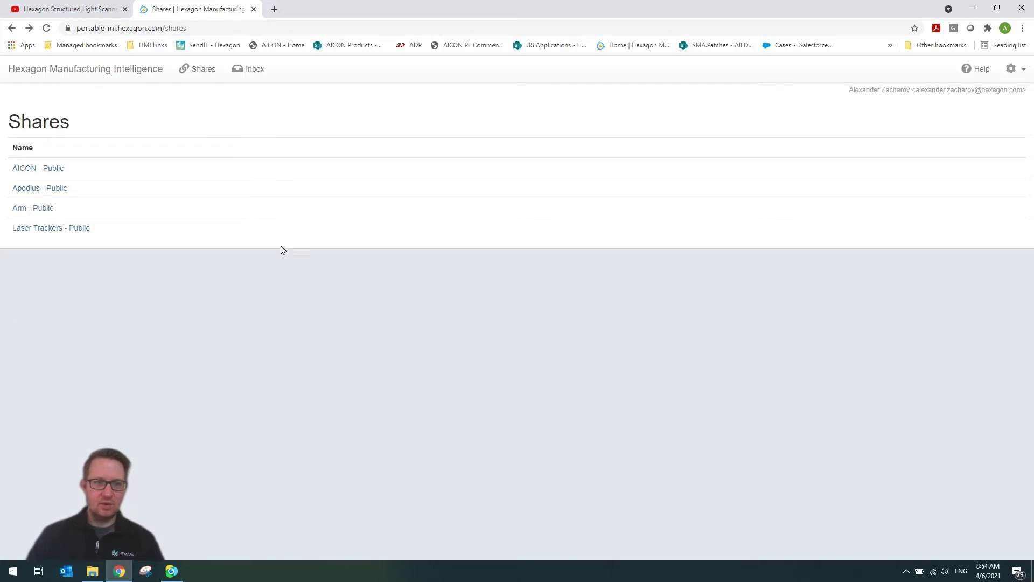
{"action": "left_click", "coordinate": [31, 172]}
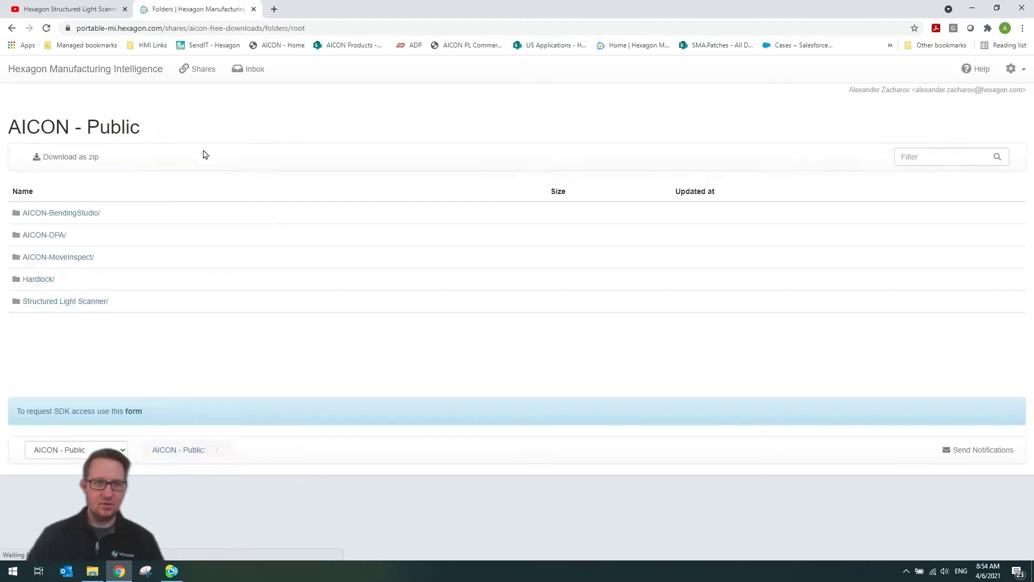
{"action": "left_click", "coordinate": [63, 303]}
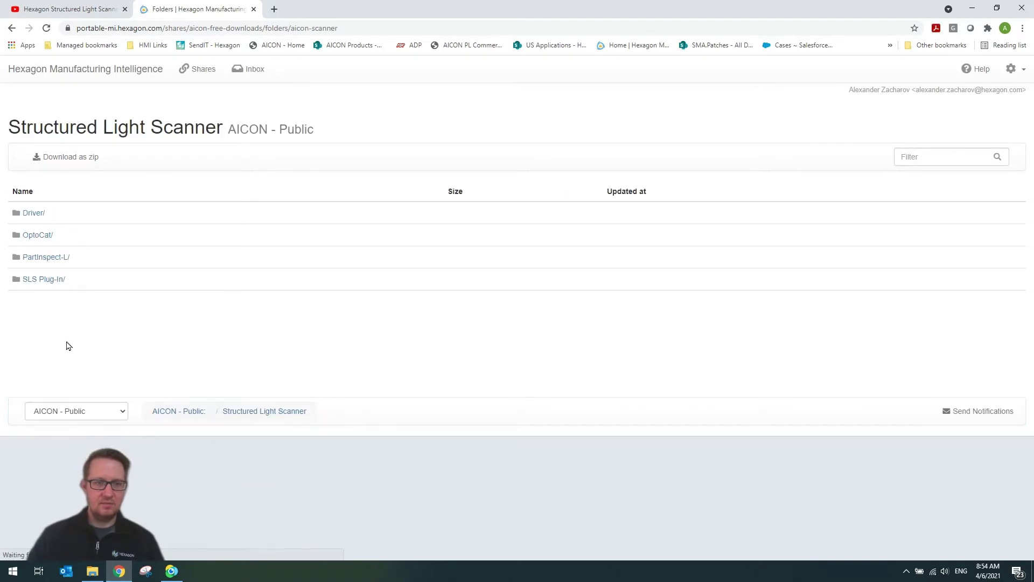
{"action": "left_click", "coordinate": [34, 235]}
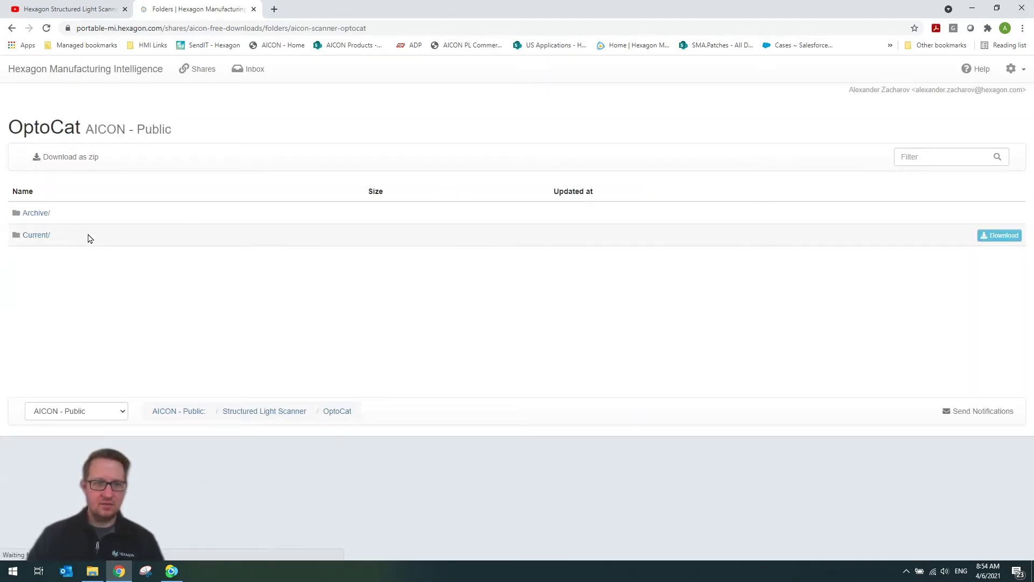
{"action": "left_click", "coordinate": [24, 237]}
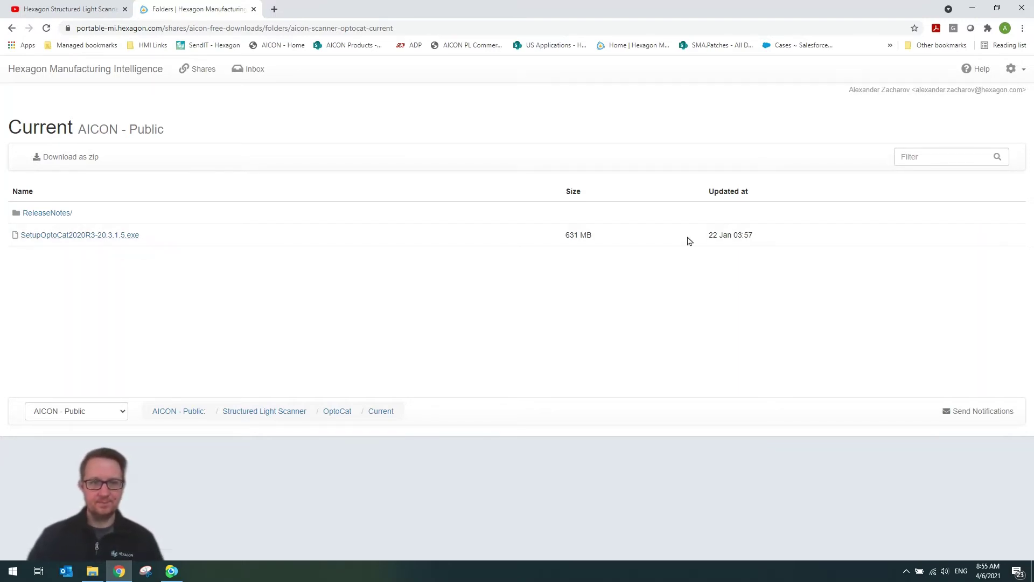
Run SetupOptoCat2020R3-20.3.1.5.exe and keep the default C:\Program Files\HEXAGON\OptoCat2020R3 destination
{"action": "left_click", "coordinate": [93, 571]}
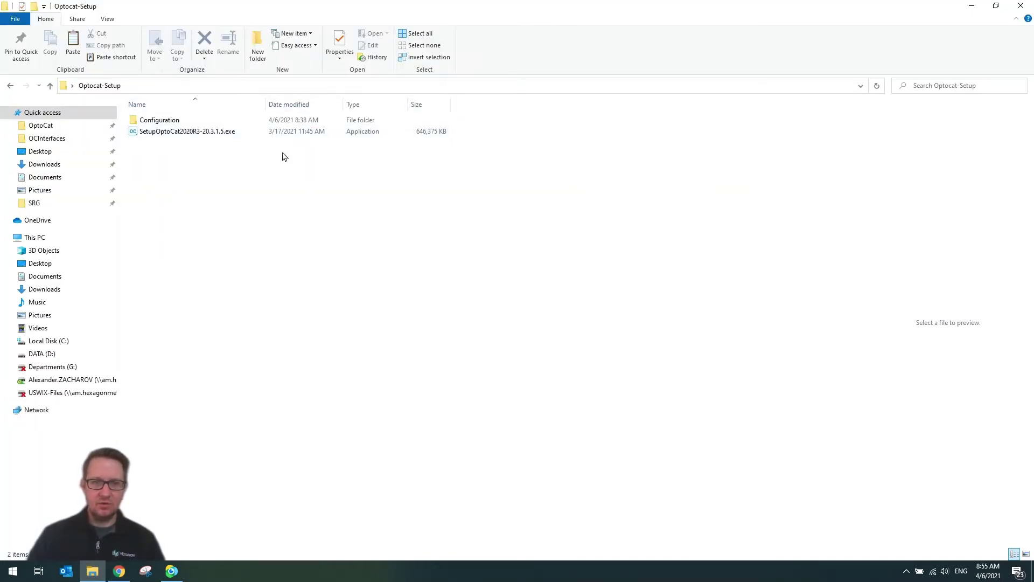
{"action": "double_click", "coordinate": [198, 135]}
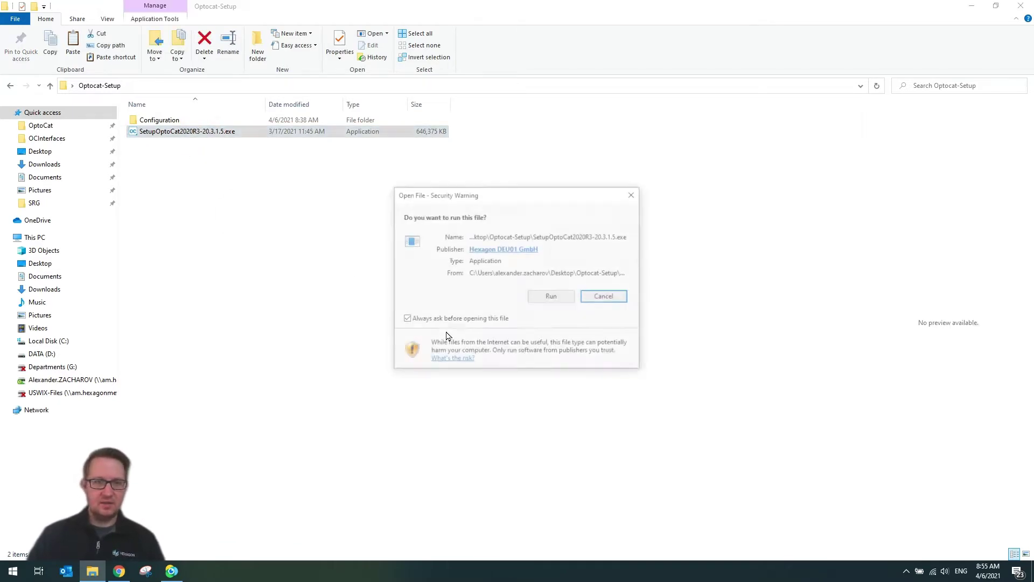
{"action": "left_click", "coordinate": [555, 300]}
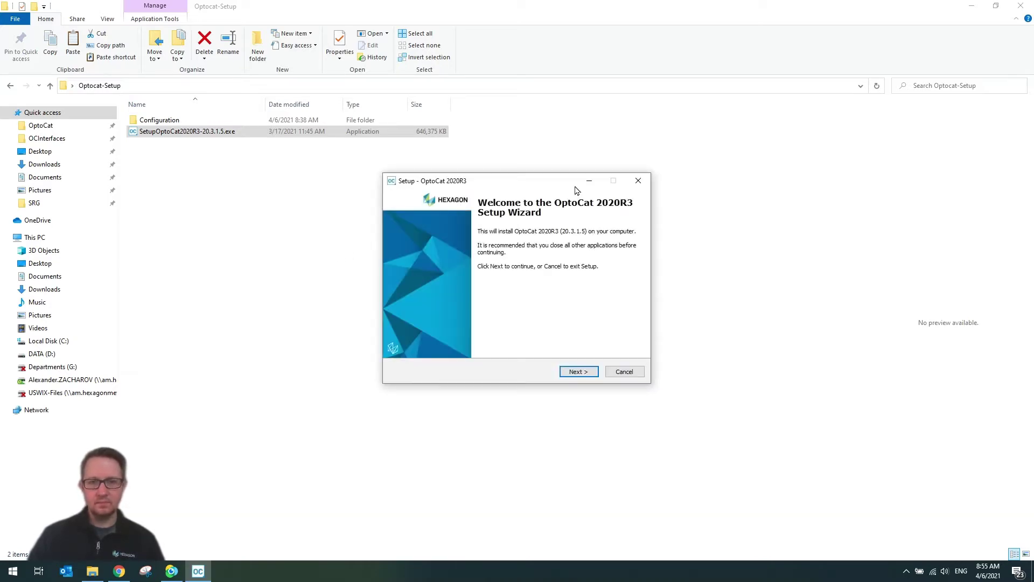
{"action": "left_click", "coordinate": [588, 372]}
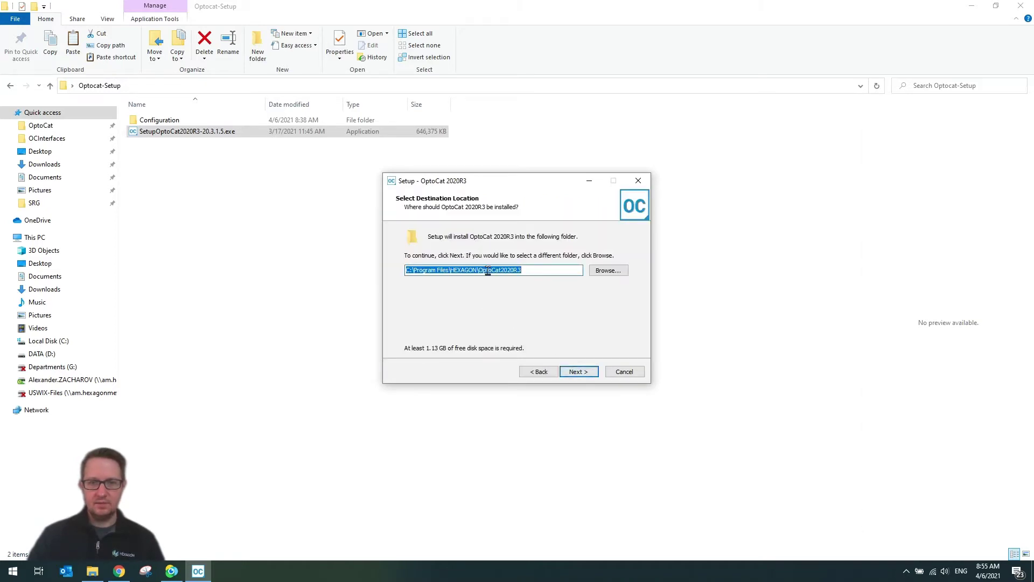
{"action": "left_click", "coordinate": [529, 270]}
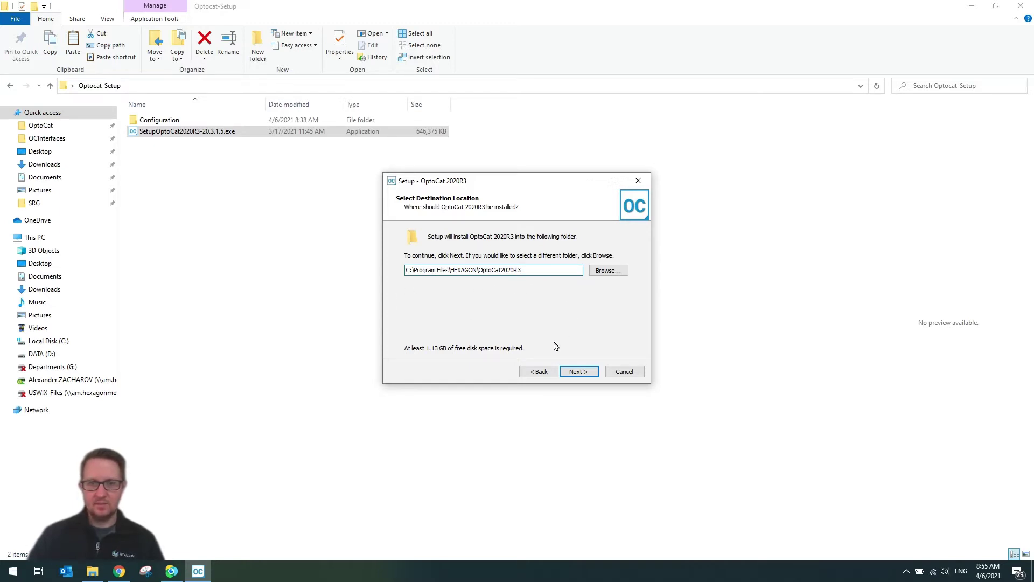
{"action": "left_click", "coordinate": [578, 372]}
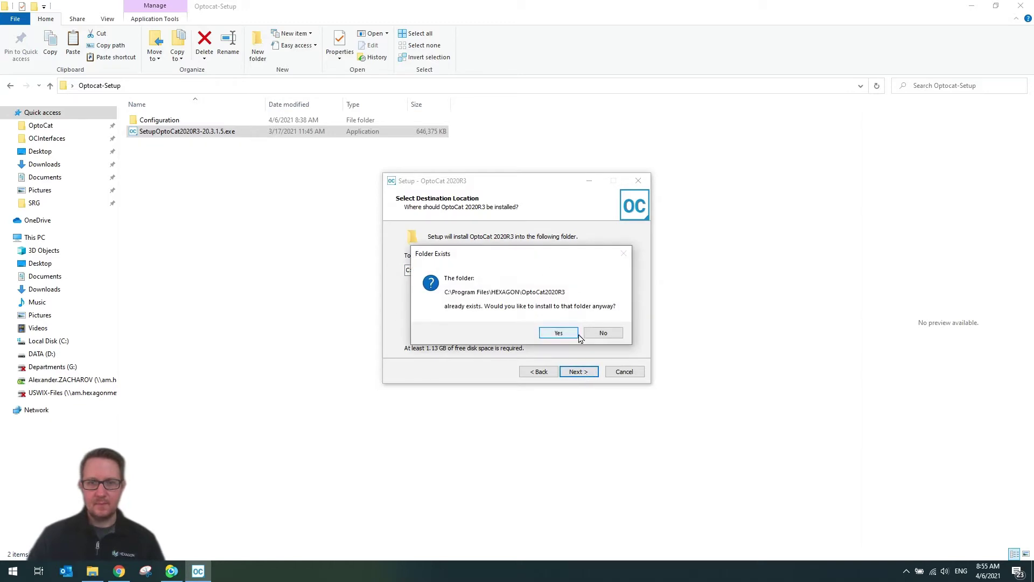
Confirm installing into the existing folder and pick the PrimeScan installation type
{"action": "left_click", "coordinate": [558, 333]}
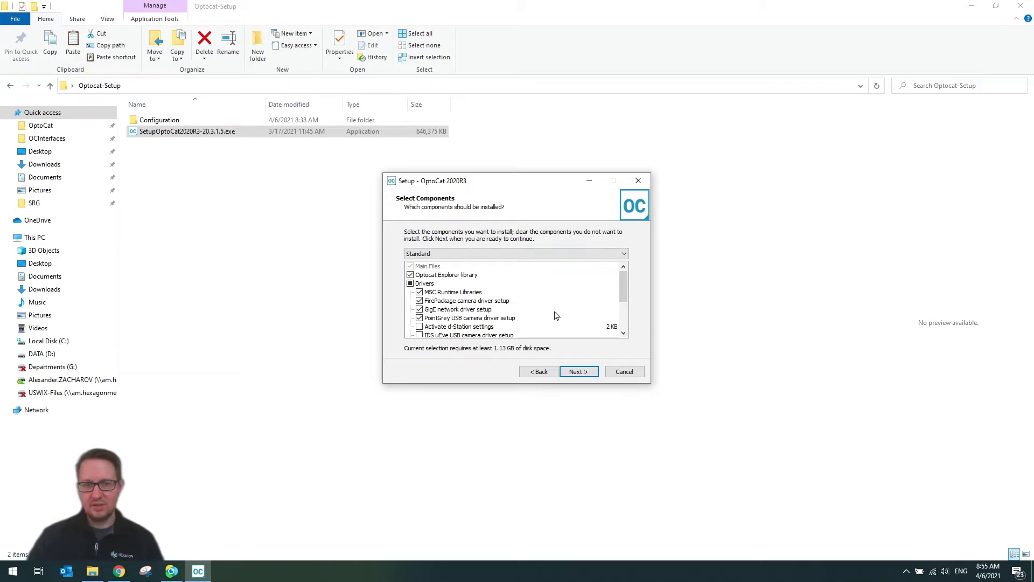
{"action": "scroll", "coordinate": [556, 326], "scroll_direction": "down", "scroll_amount": 4}
{"action": "scroll", "coordinate": [556, 325], "scroll_direction": "up", "scroll_amount": 4}
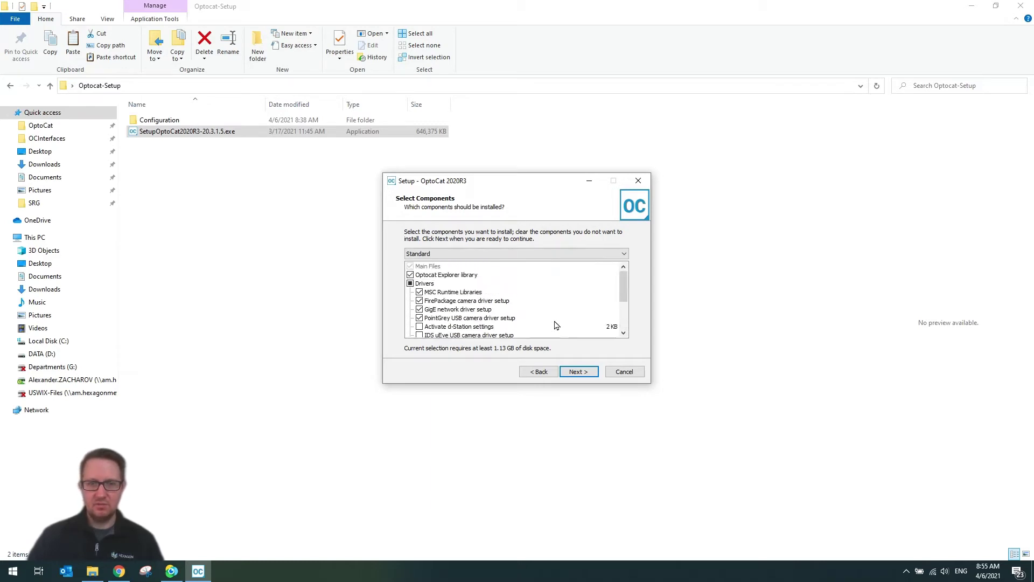
{"action": "scroll", "coordinate": [557, 325], "scroll_direction": "down", "scroll_amount": 4}
{"action": "scroll", "coordinate": [556, 326], "scroll_direction": "up", "scroll_amount": 4}
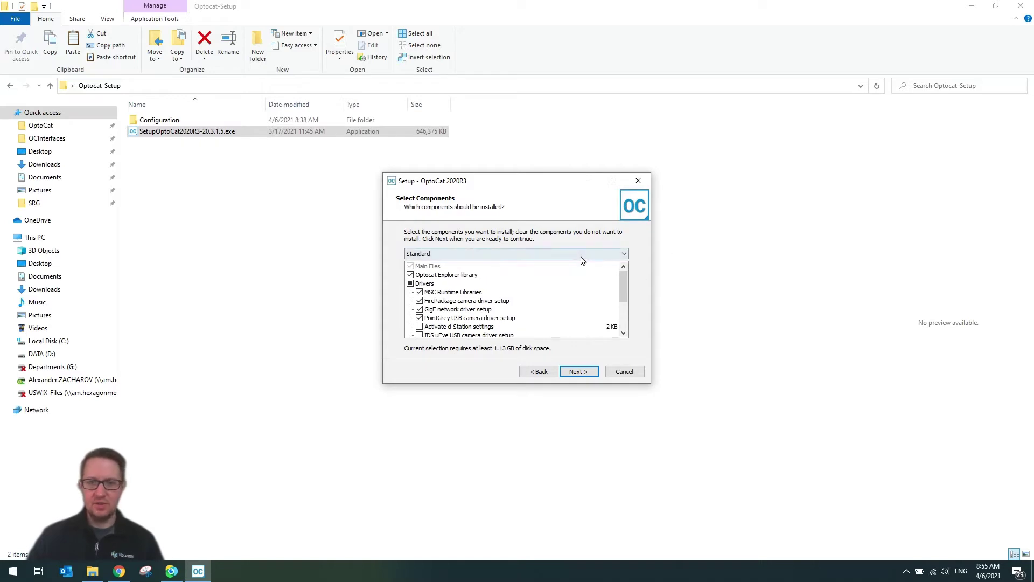
{"action": "left_click", "coordinate": [623, 254]}
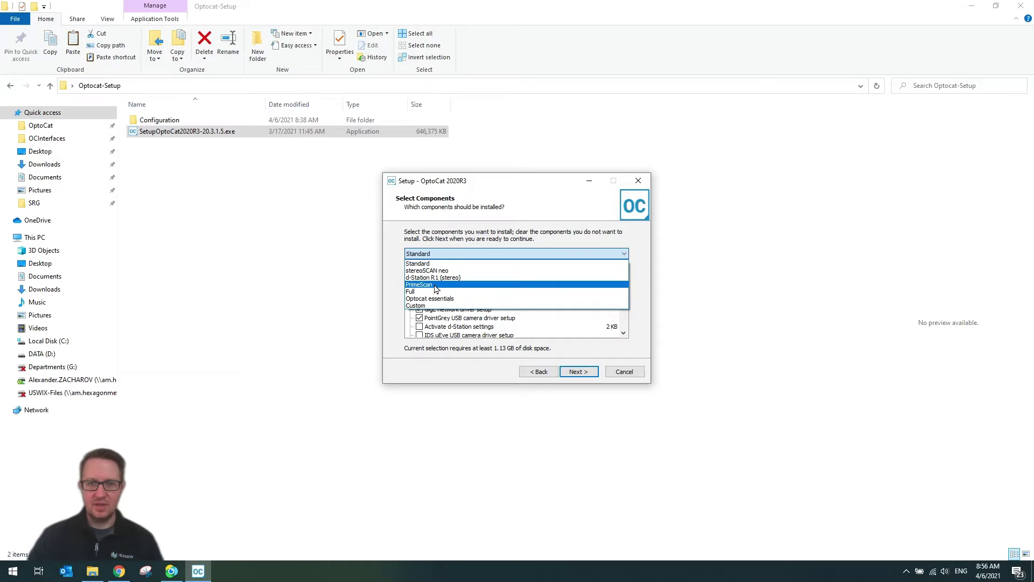
{"action": "left_click", "coordinate": [436, 290]}
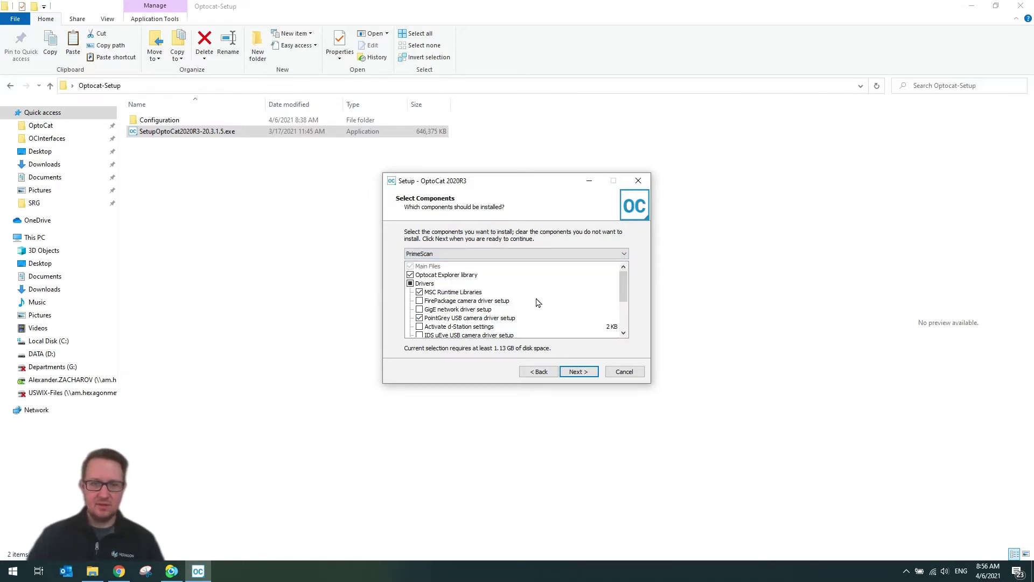
{"action": "scroll", "coordinate": [537, 302], "scroll_direction": "down", "scroll_amount": 3}
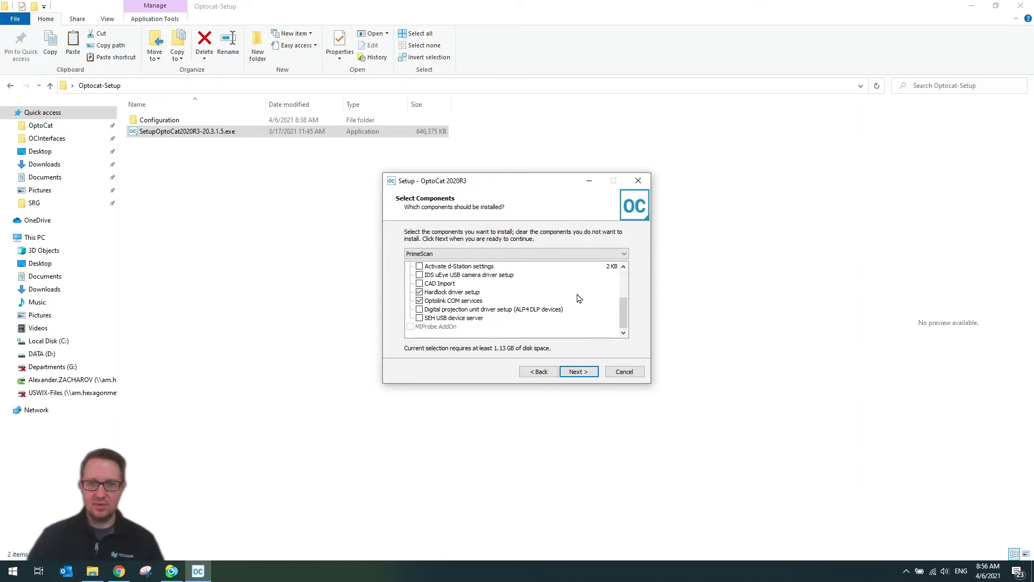
{"action": "scroll", "coordinate": [578, 298], "scroll_direction": "up", "scroll_amount": 3}
Try the stereoSCAN neo type, then switch the installation type back to PrimeScan
{"action": "left_click", "coordinate": [555, 254]}
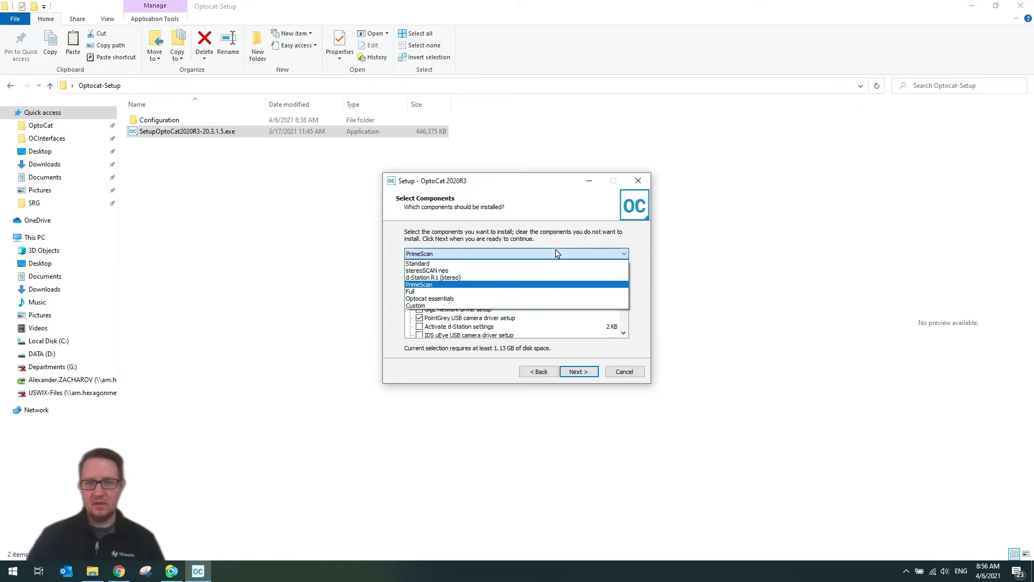
{"action": "left_click", "coordinate": [517, 271]}
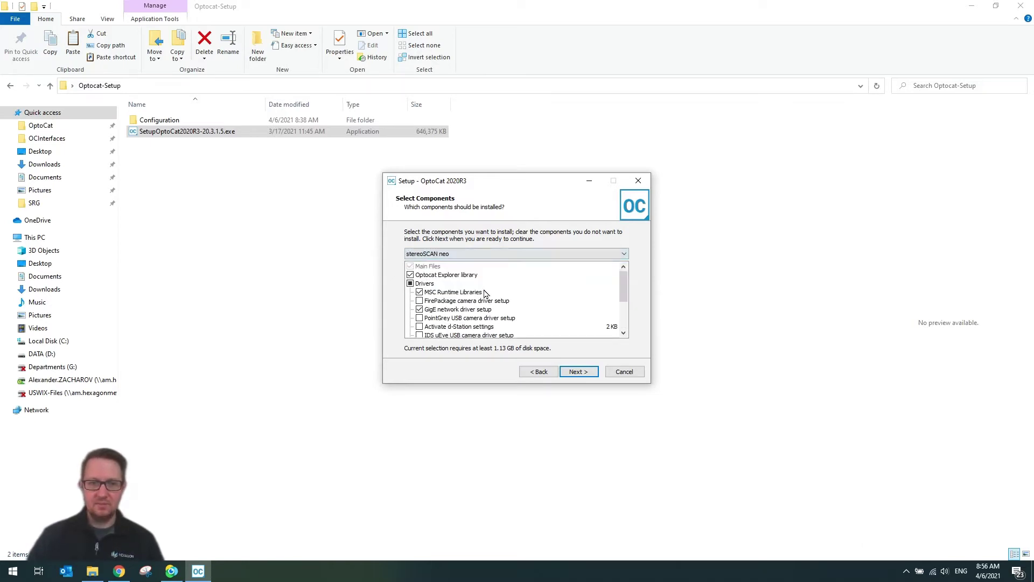
{"action": "scroll", "coordinate": [474, 316], "scroll_direction": "down", "scroll_amount": 3}
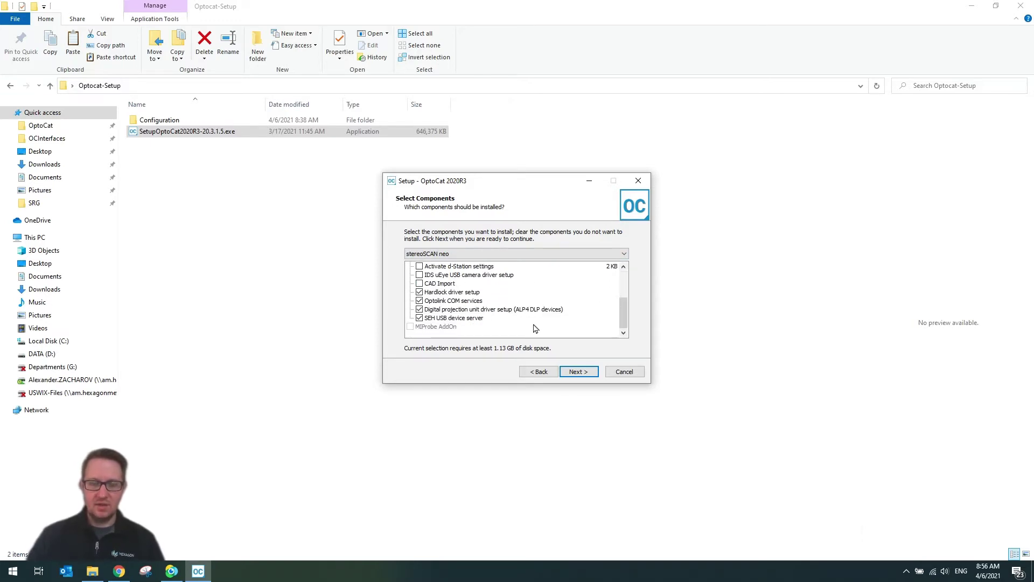
{"action": "scroll", "coordinate": [535, 328], "scroll_direction": "up", "scroll_amount": 1}
{"action": "scroll", "coordinate": [534, 328], "scroll_direction": "up", "scroll_amount": 3}
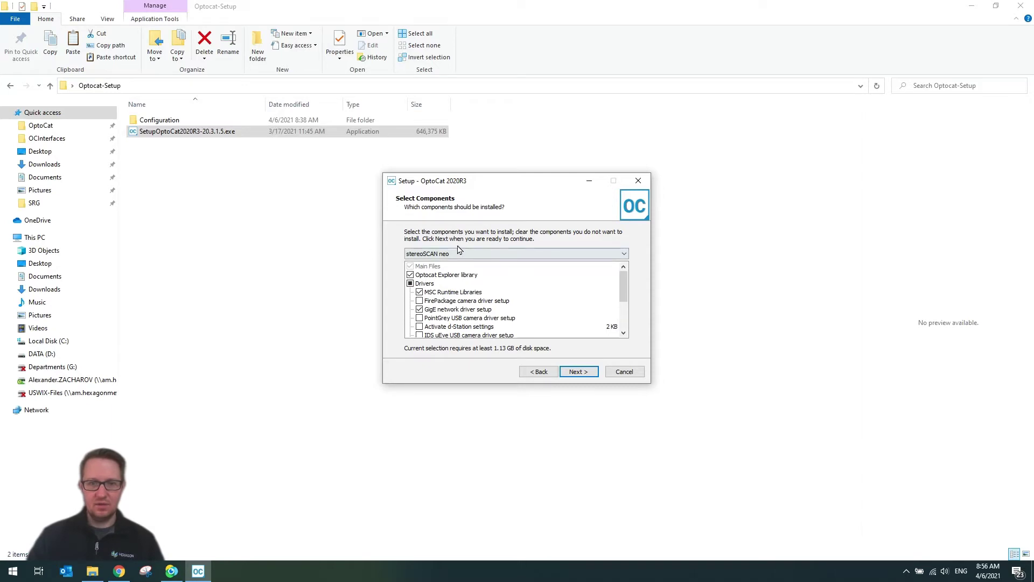
{"action": "left_click", "coordinate": [475, 253]}
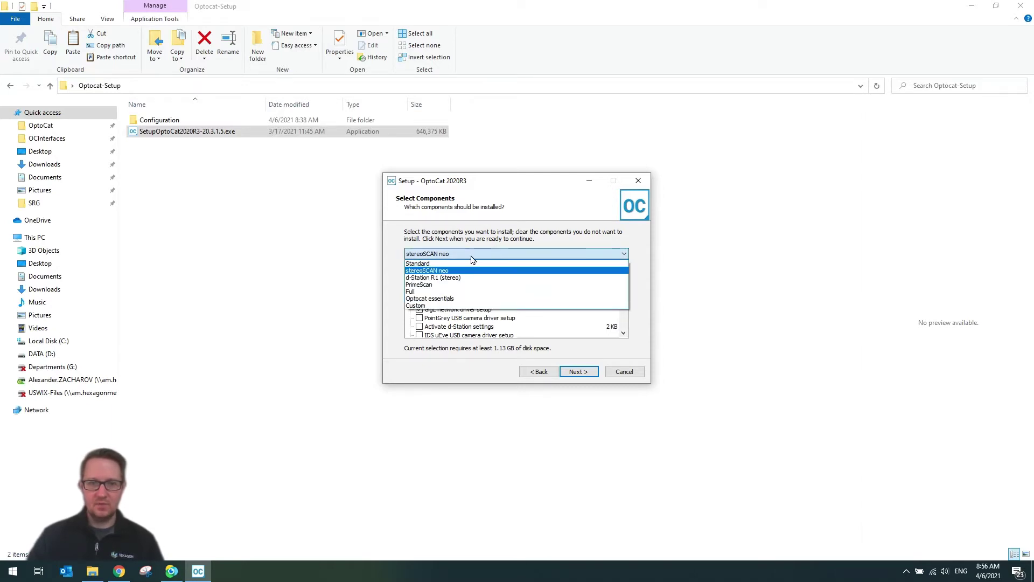
{"action": "left_click", "coordinate": [468, 285]}
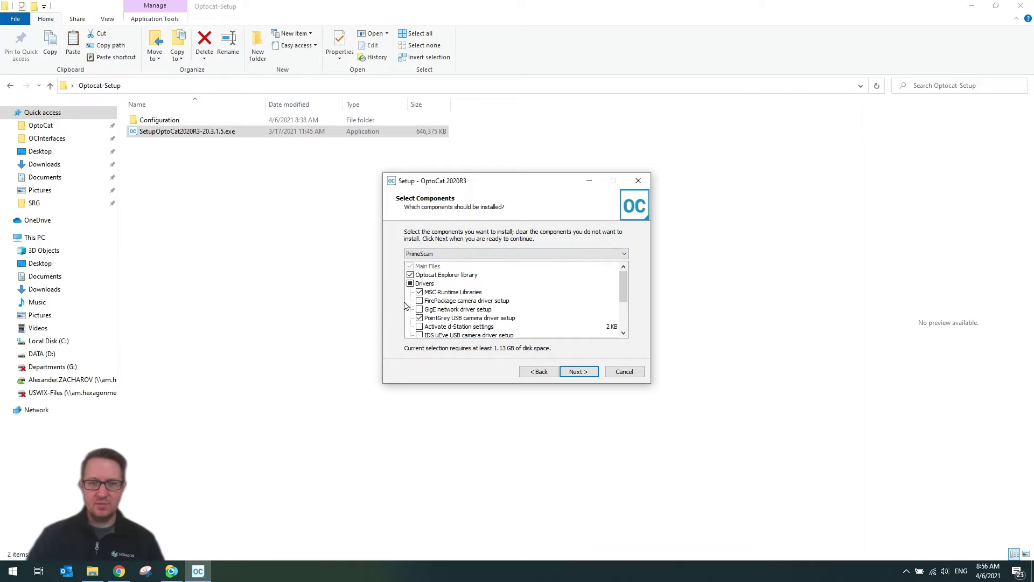
{"action": "scroll", "coordinate": [531, 297], "scroll_direction": "down", "scroll_amount": 3}
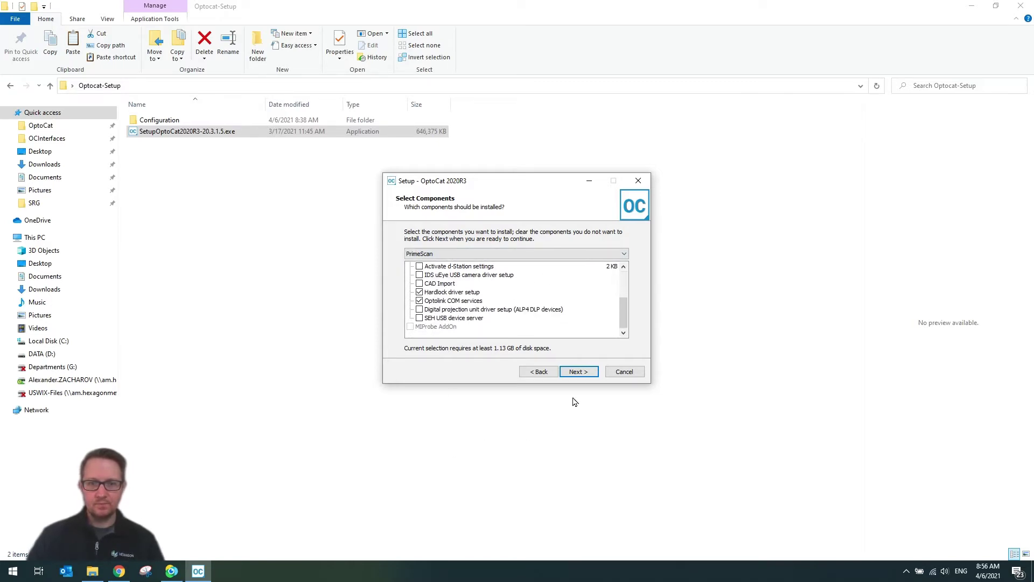
Accept the components and HEXAGON Start Menu folder, then run the OptoCat 2020R3 installation
{"action": "left_click", "coordinate": [589, 374]}
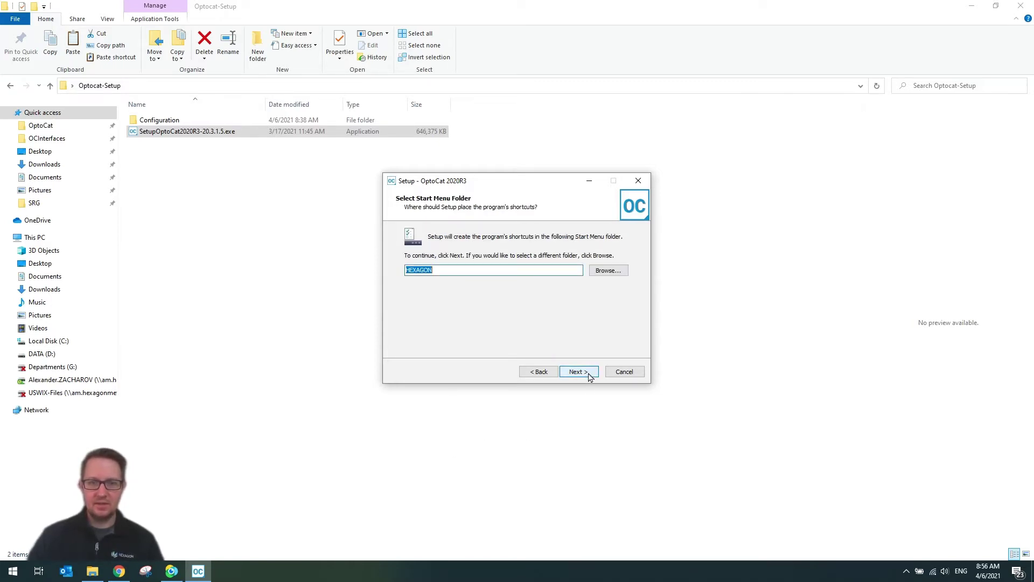
{"action": "left_click", "coordinate": [584, 373]}
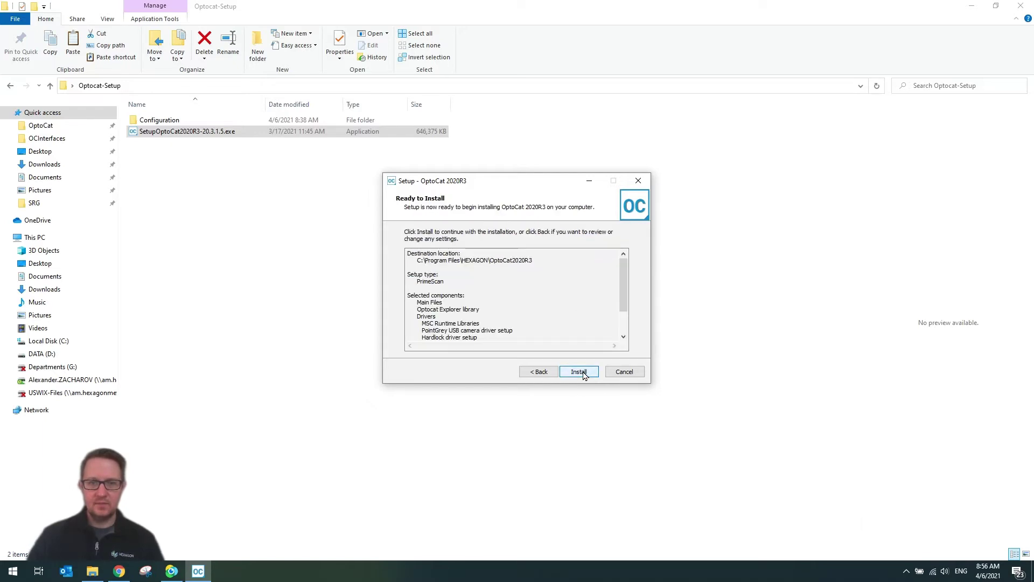
{"action": "left_click", "coordinate": [584, 373]}
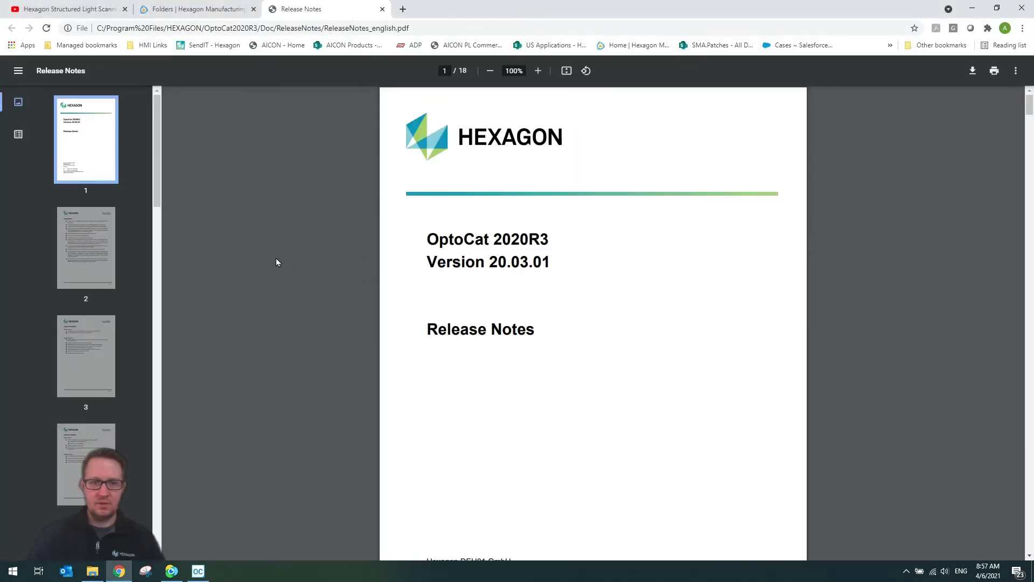
Skim the 18-page Release Notes PDF, then finish and close the OptoCat setup wizard
{"action": "scroll", "coordinate": [294, 261], "scroll_direction": "down", "scroll_amount": 18}
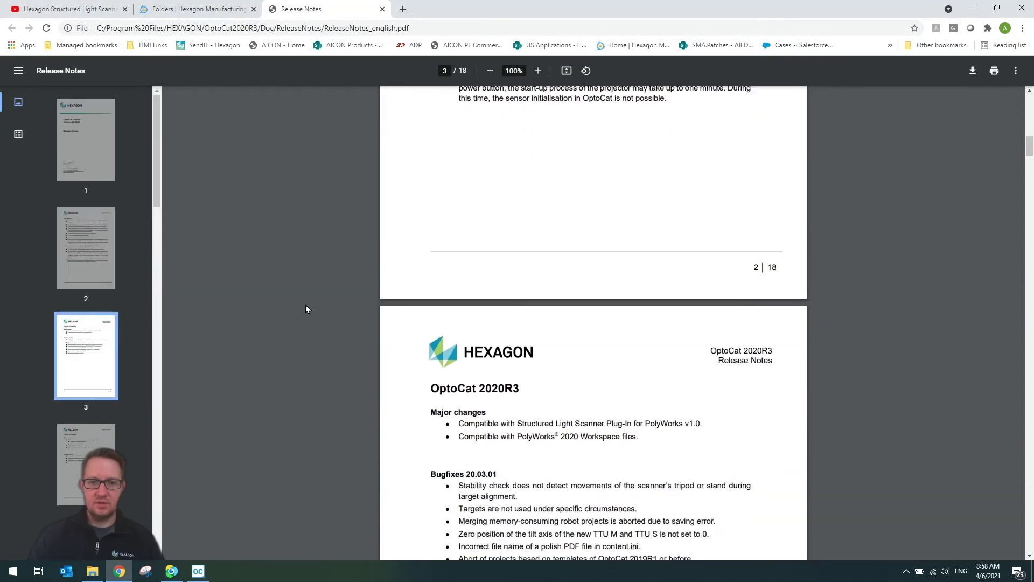
{"action": "scroll", "coordinate": [306, 308], "scroll_direction": "up", "scroll_amount": 20}
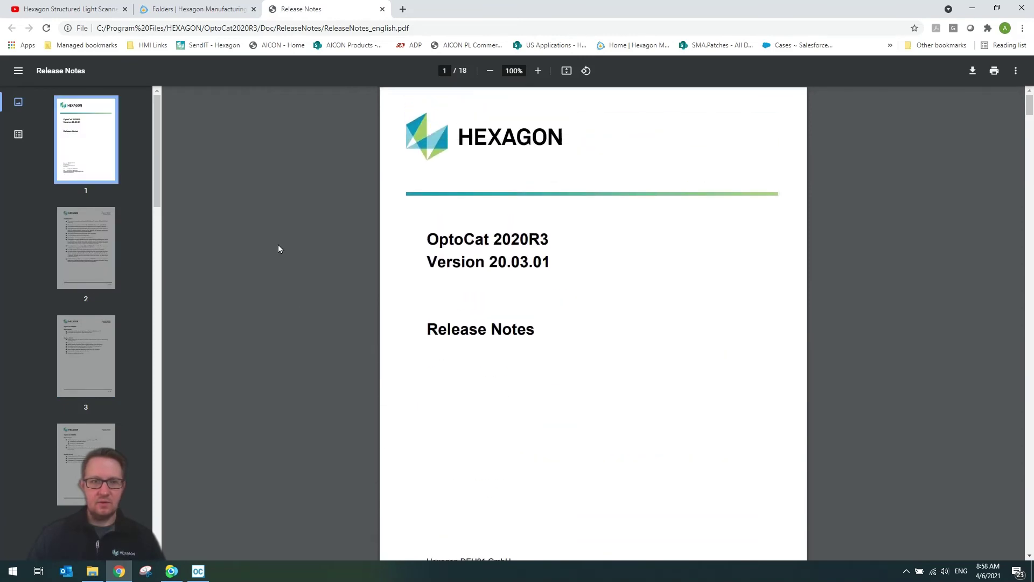
{"action": "left_click", "coordinate": [199, 566]}
{"action": "left_click", "coordinate": [577, 372]}
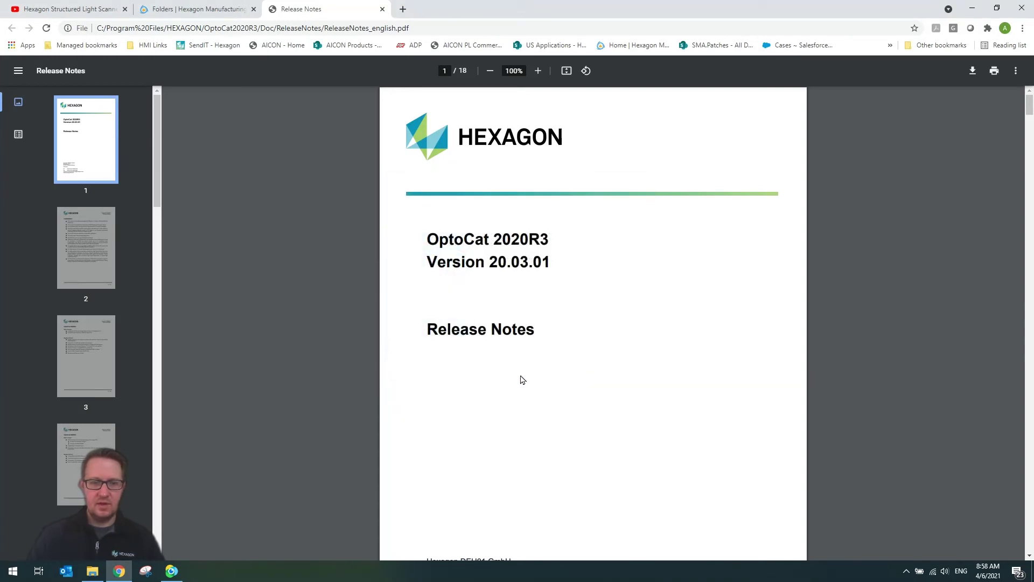
Open the setup's Configuration folder, inspect Sensor and Coordmachine, then select both folders
{"action": "left_click", "coordinate": [93, 571]}
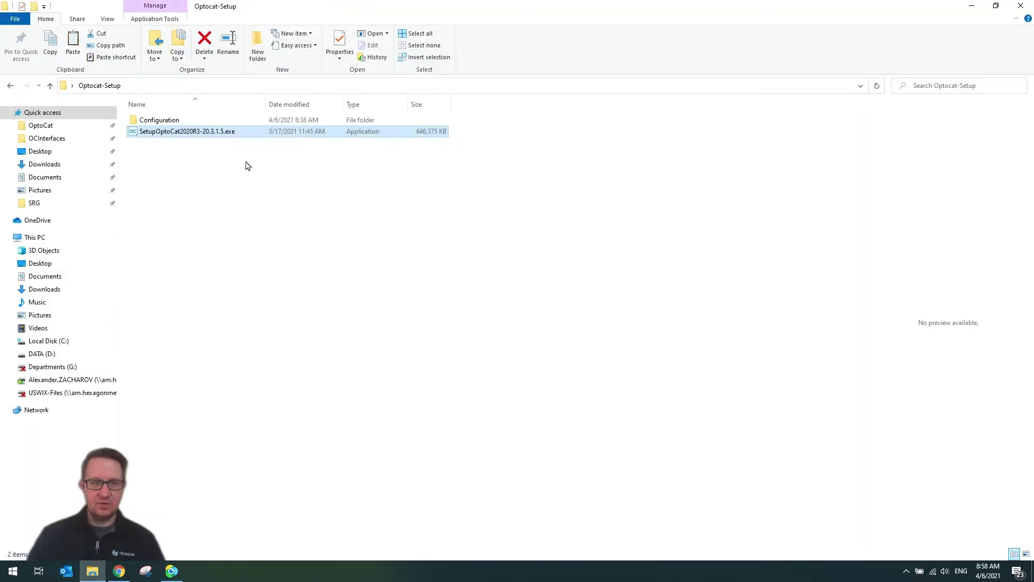
{"action": "double_click", "coordinate": [187, 122]}
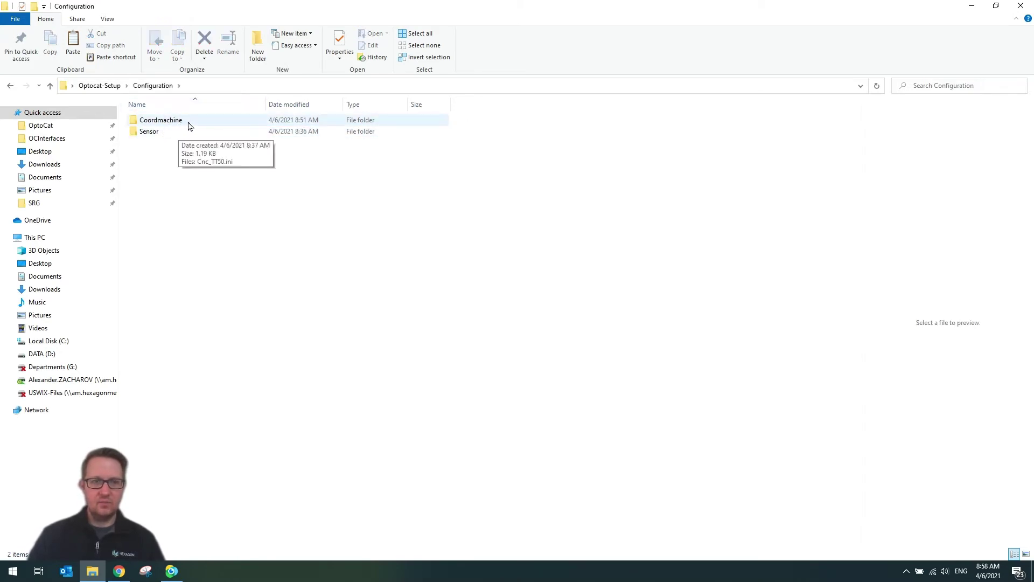
{"action": "double_click", "coordinate": [166, 134]}
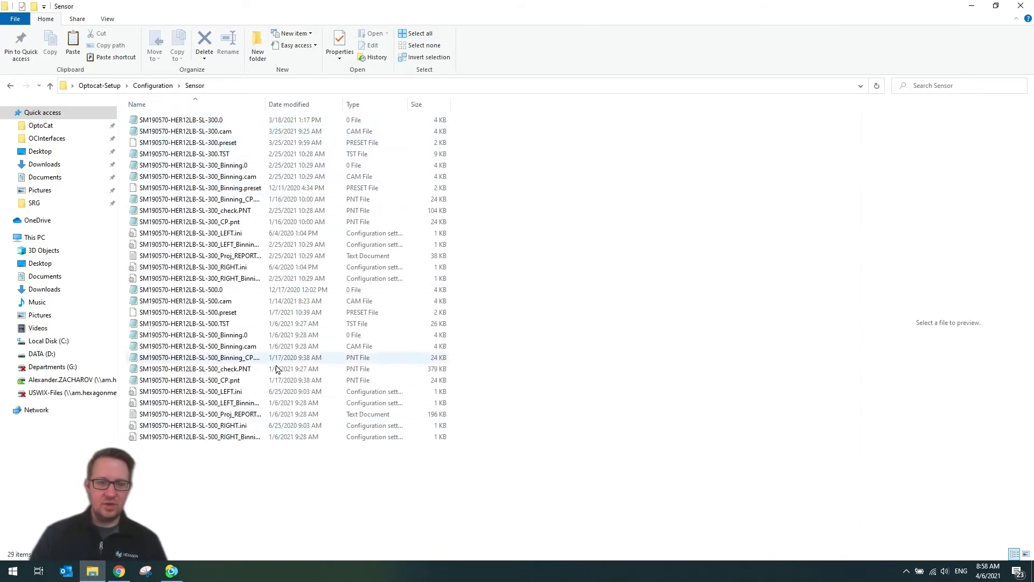
{"action": "left_click", "coordinate": [153, 87]}
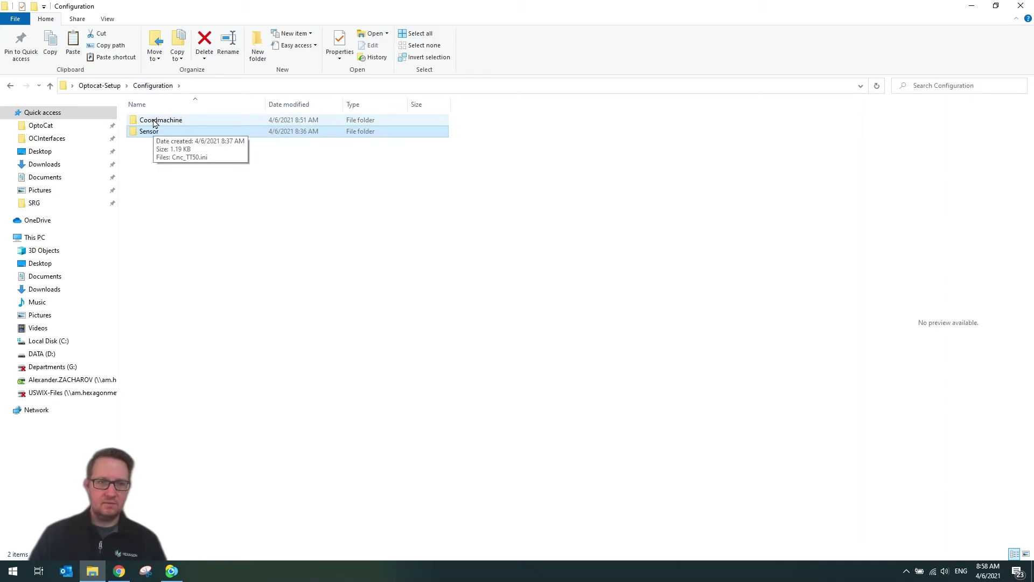
{"action": "double_click", "coordinate": [153, 121]}
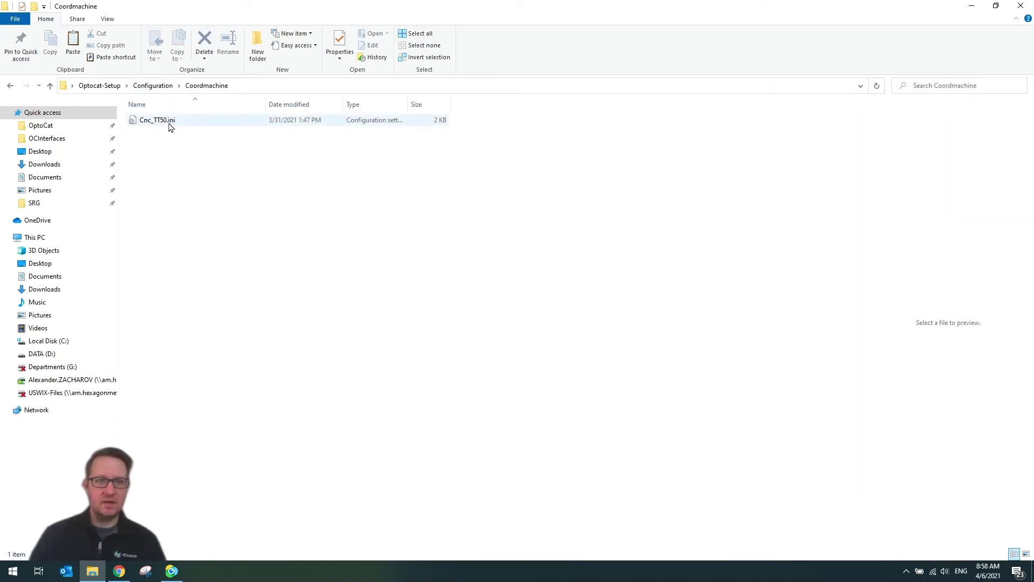
{"action": "left_click", "coordinate": [146, 86]}
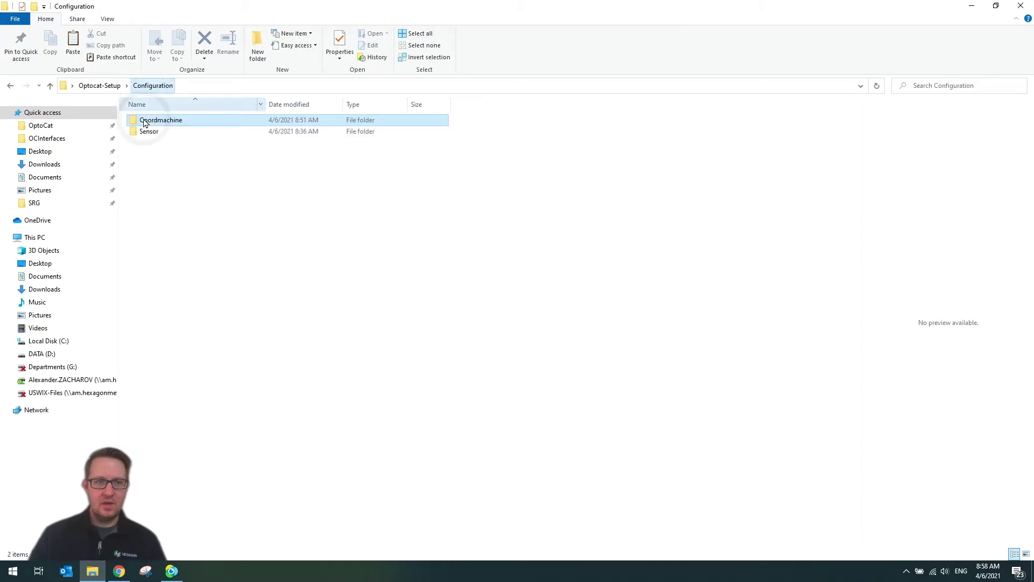
{"action": "left_click", "coordinate": [165, 159]}
{"action": "left_click_drag", "start_coordinate": [165, 159], "coordinate": [158, 123]}
Copy Coordmachine and Sensor, then open C:\ProgramData\Breuckmann\OptoCat\Configuration
{"action": "right_click", "coordinate": [158, 124]}
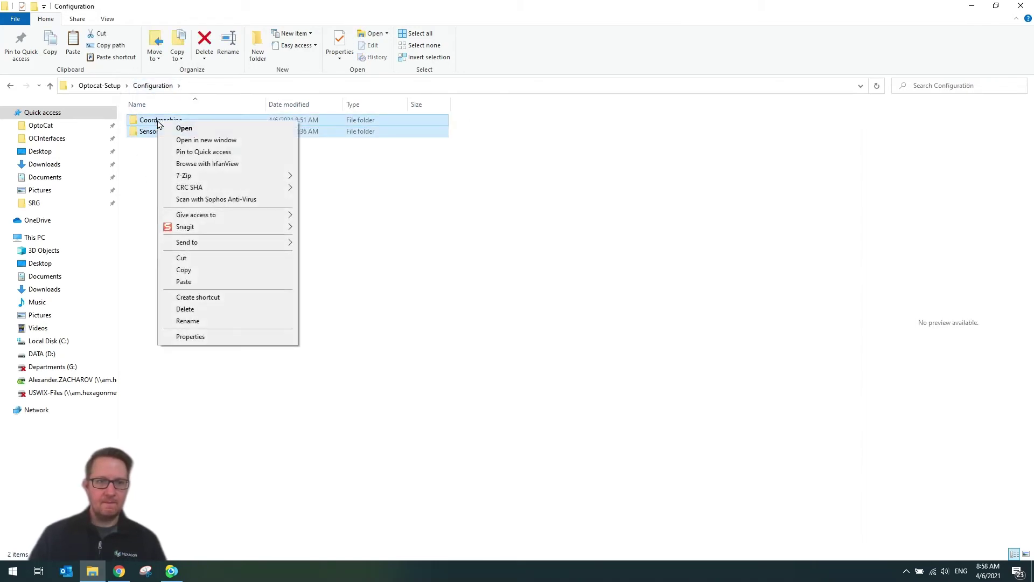
{"action": "left_click", "coordinate": [214, 276]}
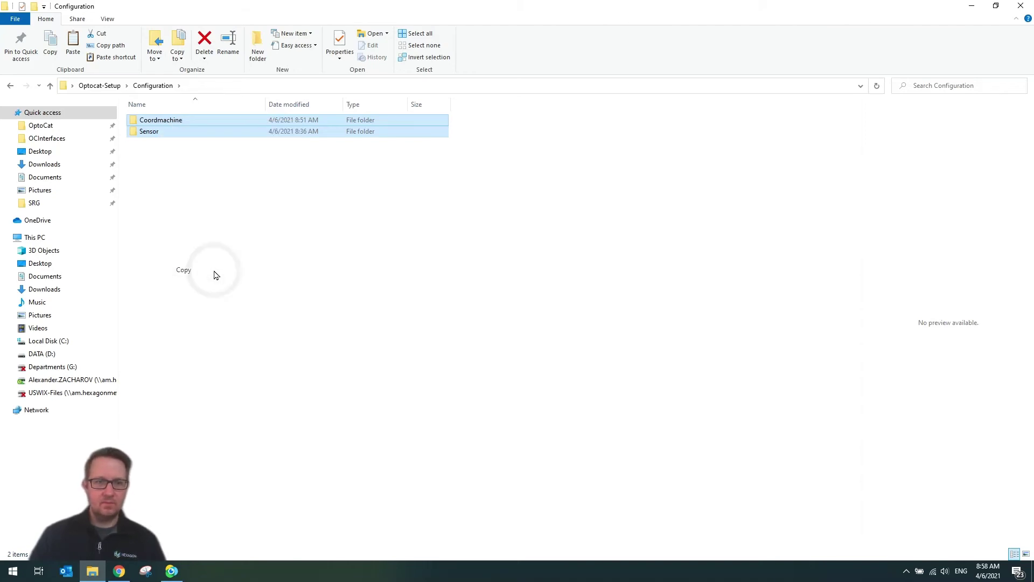
{"action": "left_click", "coordinate": [42, 125]}
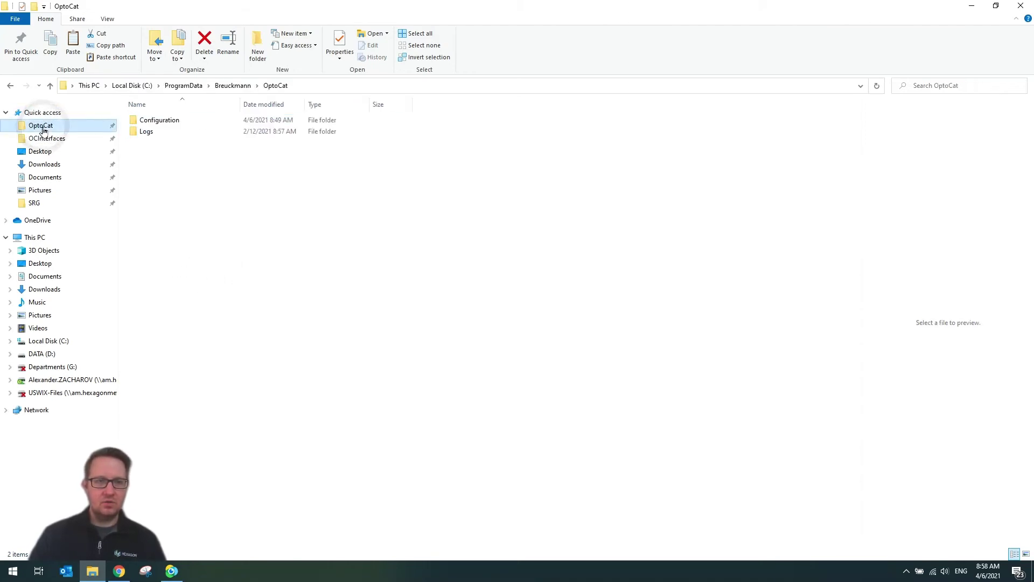
{"action": "left_click", "coordinate": [317, 86]}
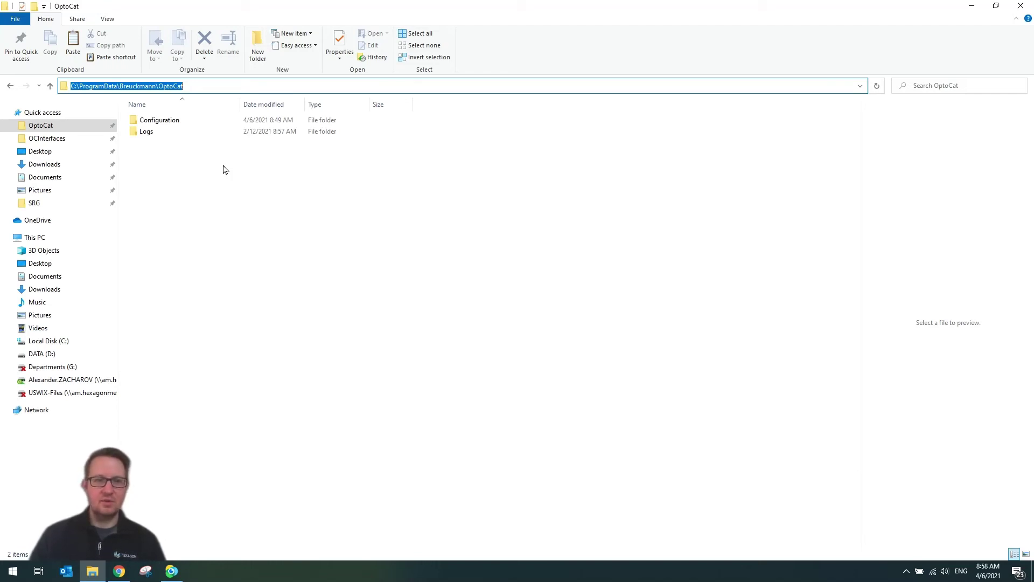
{"action": "double_click", "coordinate": [165, 126]}
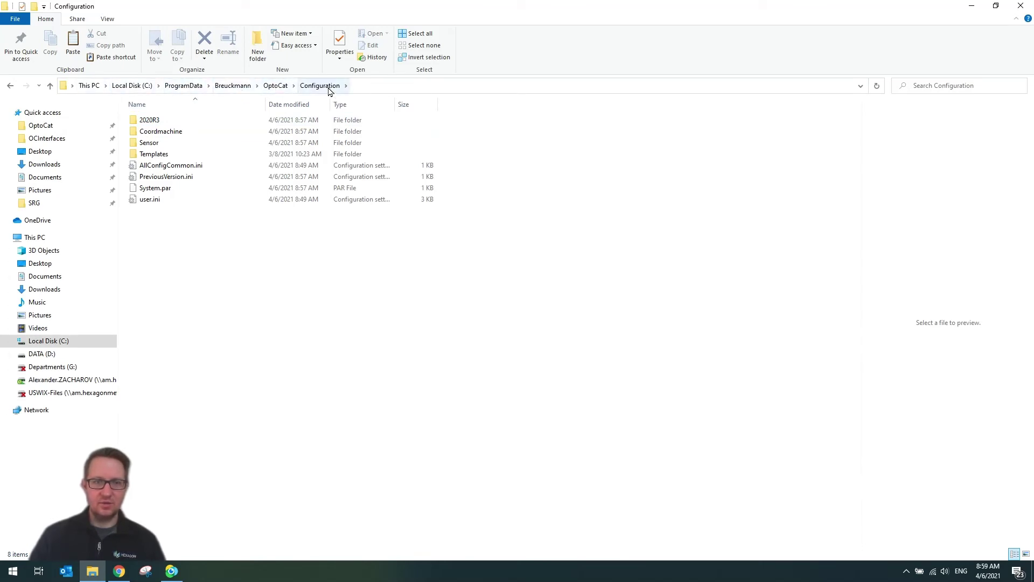
Look inside the installed Coordmachine and Sensor folders, finding 29 SM190570 sensor files
{"action": "double_click", "coordinate": [173, 131]}
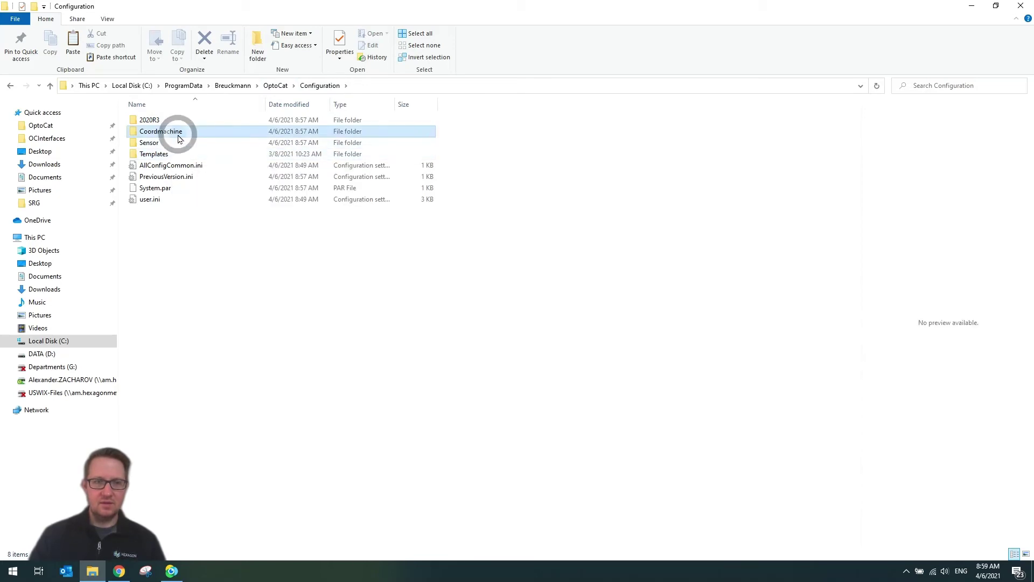
{"action": "left_click", "coordinate": [9, 87]}
{"action": "double_click", "coordinate": [146, 144]}
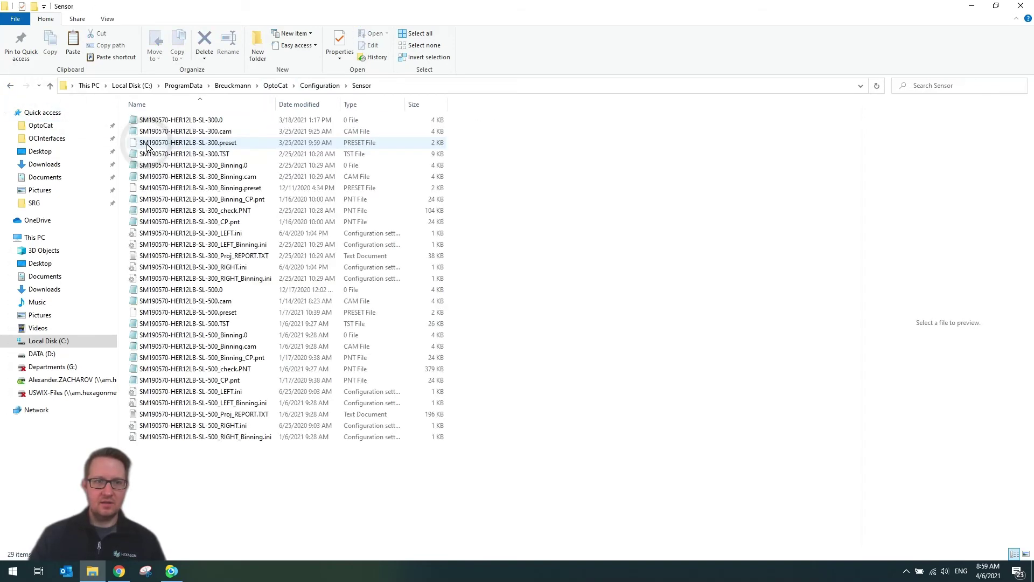
{"action": "left_click", "coordinate": [9, 85]}
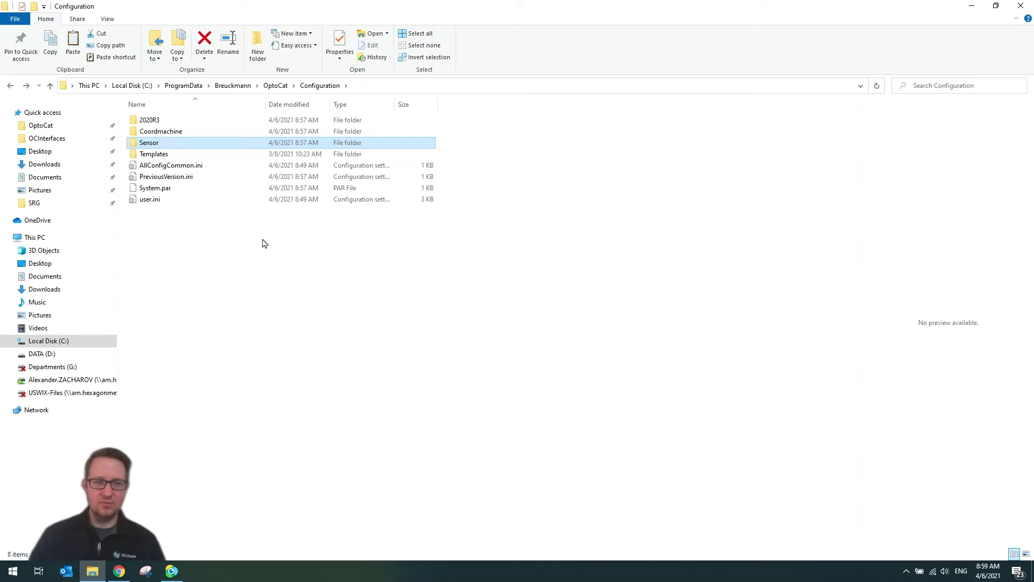
Paste the folders into ProgramData's Configuration, replacing 30 same-named files, and check Sensor
{"action": "right_click", "coordinate": [194, 265]}
{"action": "left_click", "coordinate": [230, 343]}
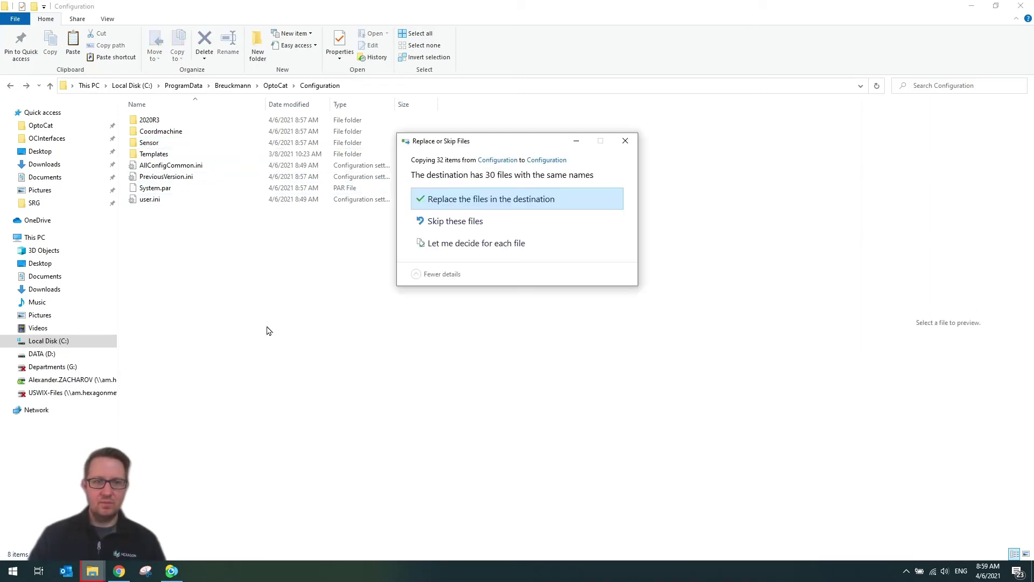
{"action": "left_click", "coordinate": [487, 203]}
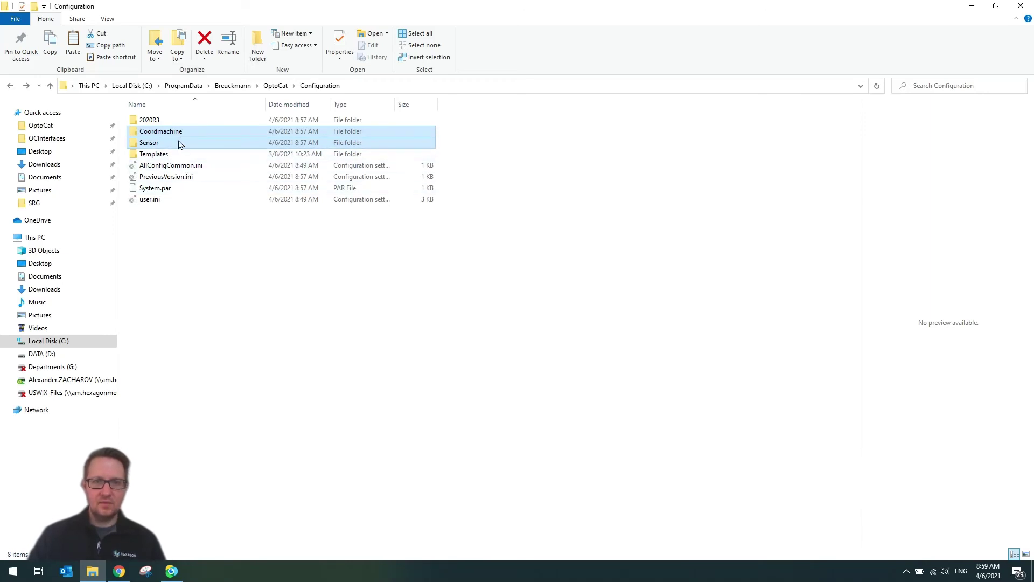
{"action": "double_click", "coordinate": [167, 142]}
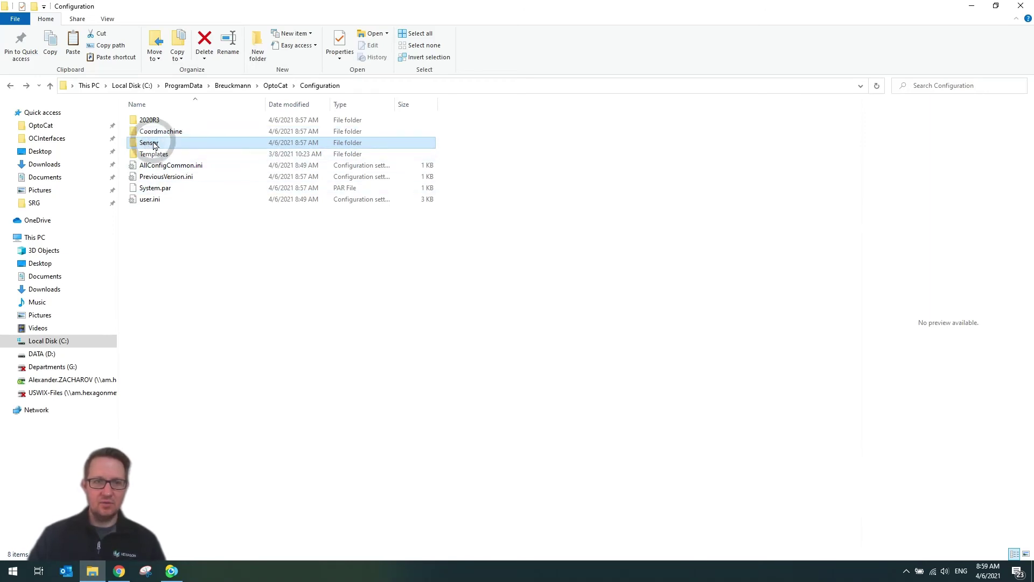
{"action": "left_click", "coordinate": [9, 86]}
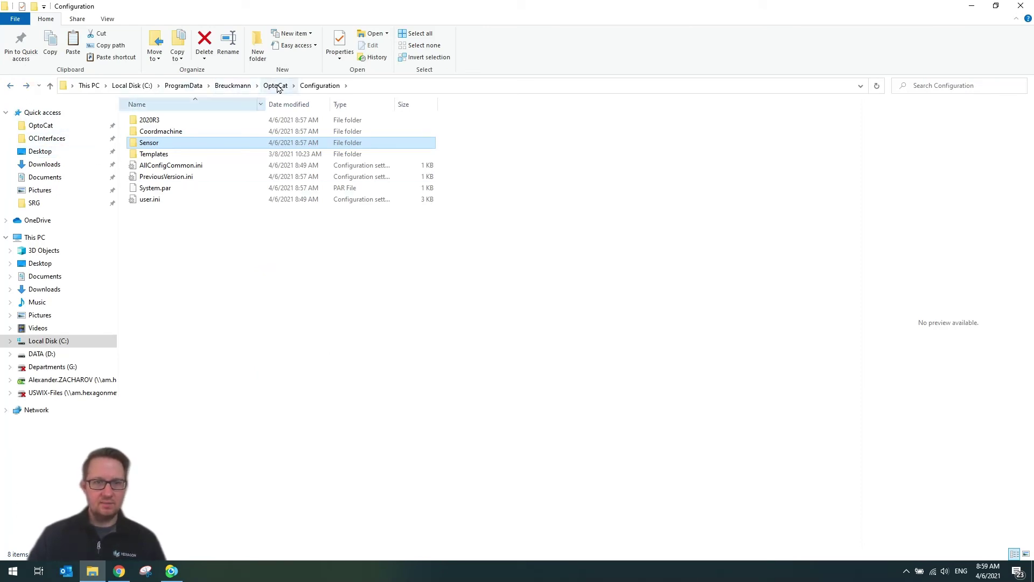
Search the Start menu for 'opto' and launch OptoCat 2020R3
{"action": "left_click", "coordinate": [7, 577]}
{"action": "type", "text": "opto"}
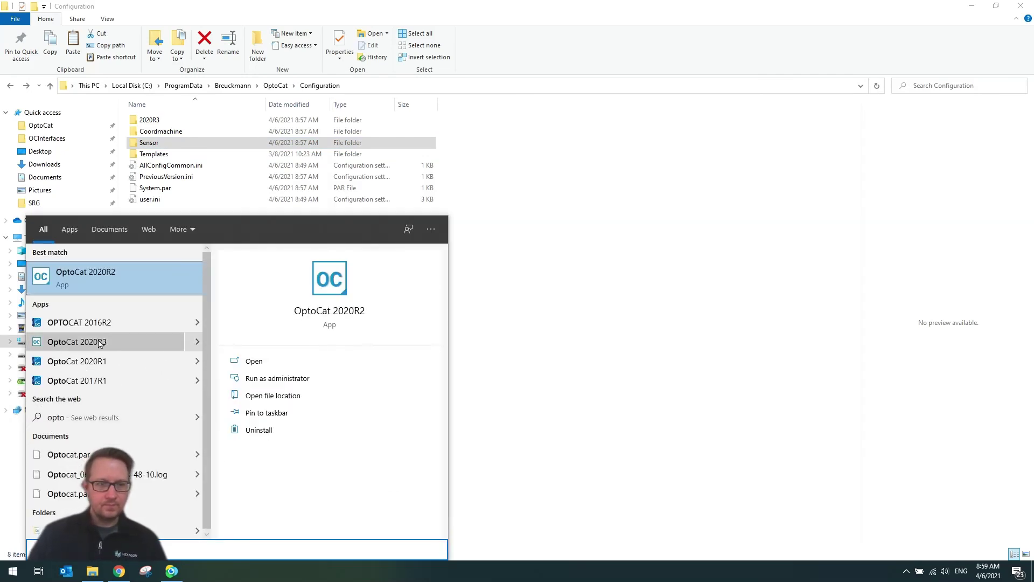
{"action": "left_click", "coordinate": [100, 341]}
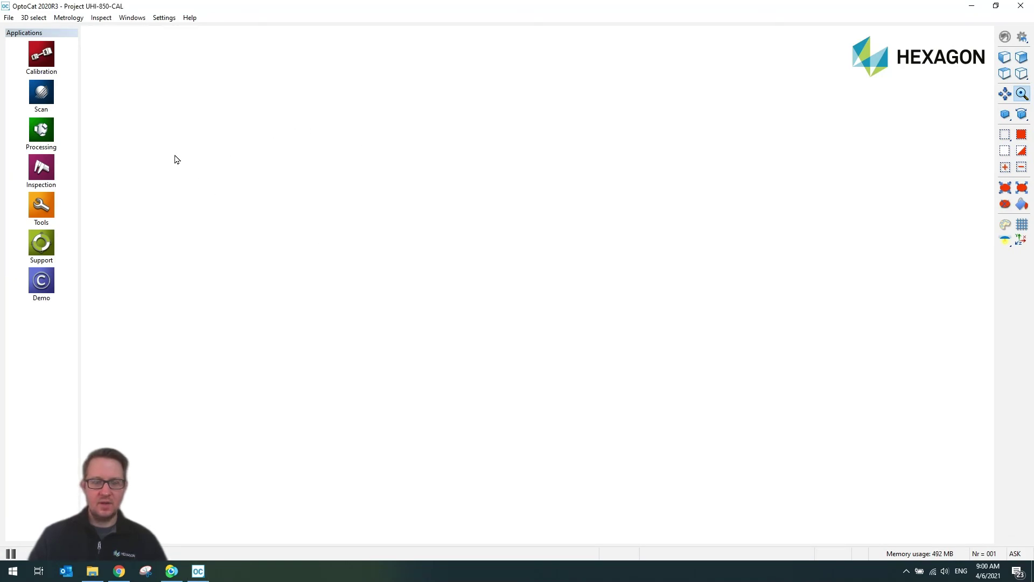
In Project parameters, keep the save path D:\DATA and 60Hz supply frequency, then confirm
{"action": "left_click", "coordinate": [162, 19]}
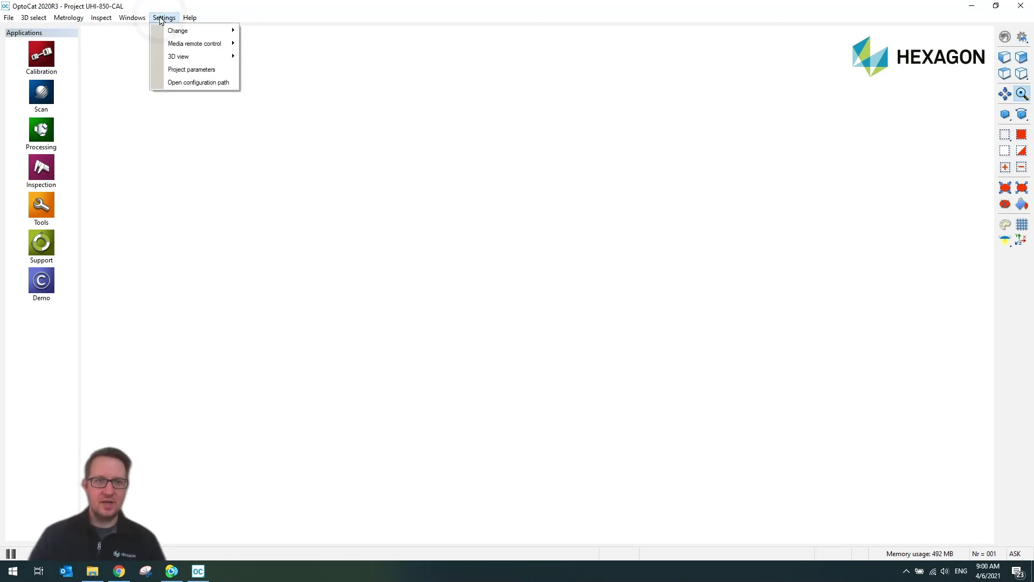
{"action": "left_click", "coordinate": [188, 70]}
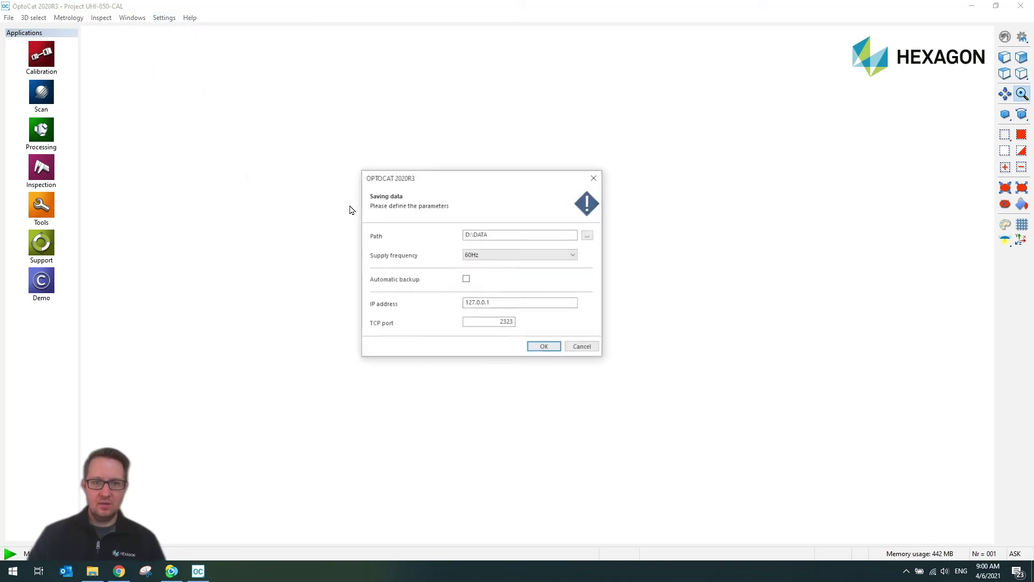
{"action": "left_click_drag", "start_coordinate": [468, 180], "coordinate": [444, 166]}
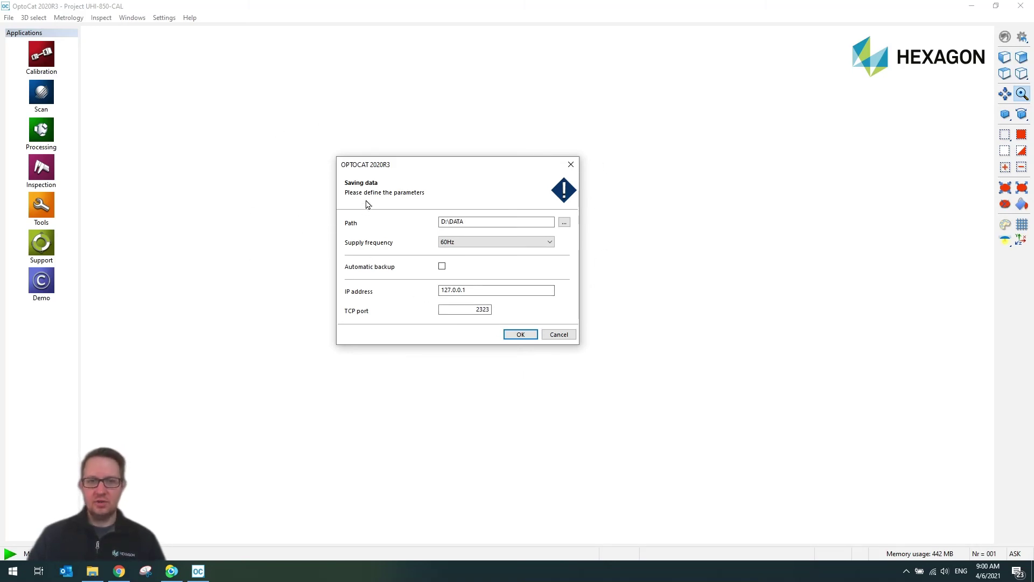
{"action": "left_click", "coordinate": [487, 221]}
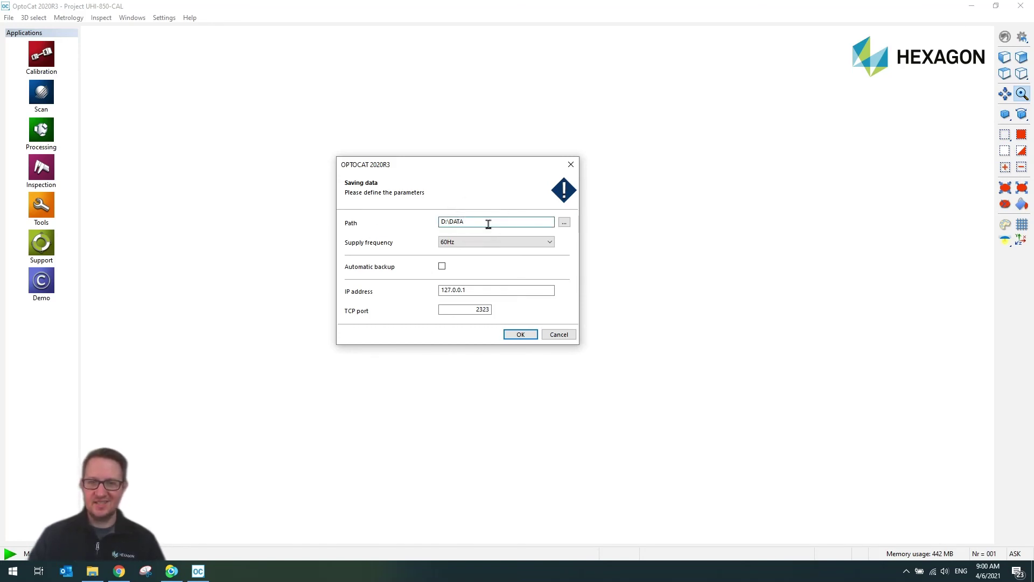
{"action": "left_click", "coordinate": [564, 223]}
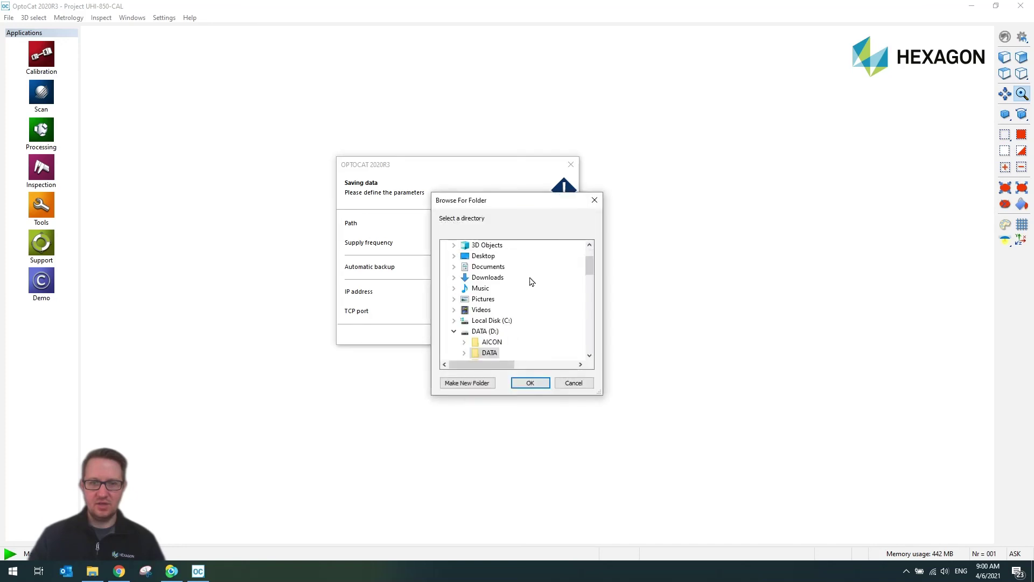
{"action": "left_click", "coordinate": [549, 384]}
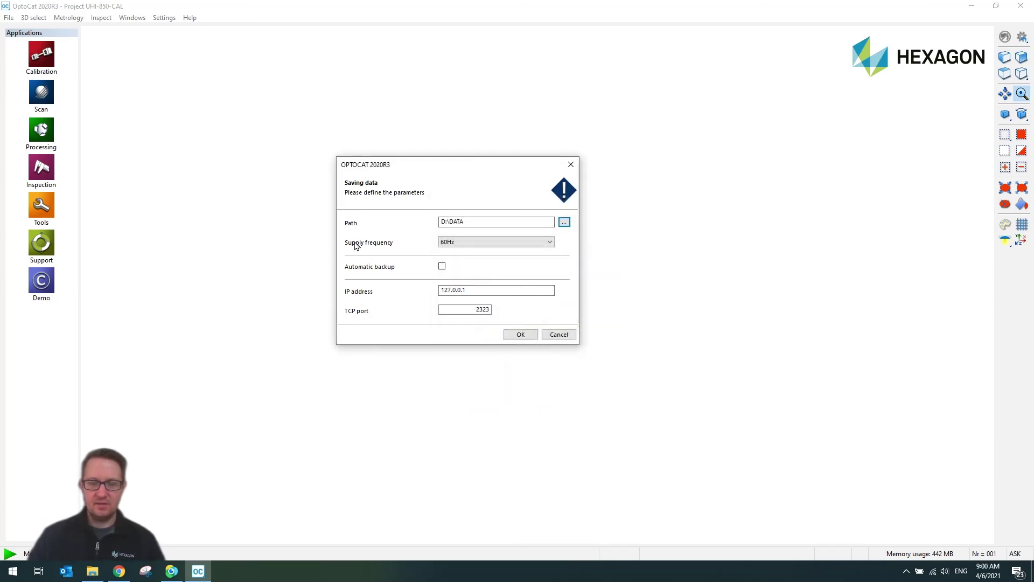
{"action": "left_click", "coordinate": [450, 242]}
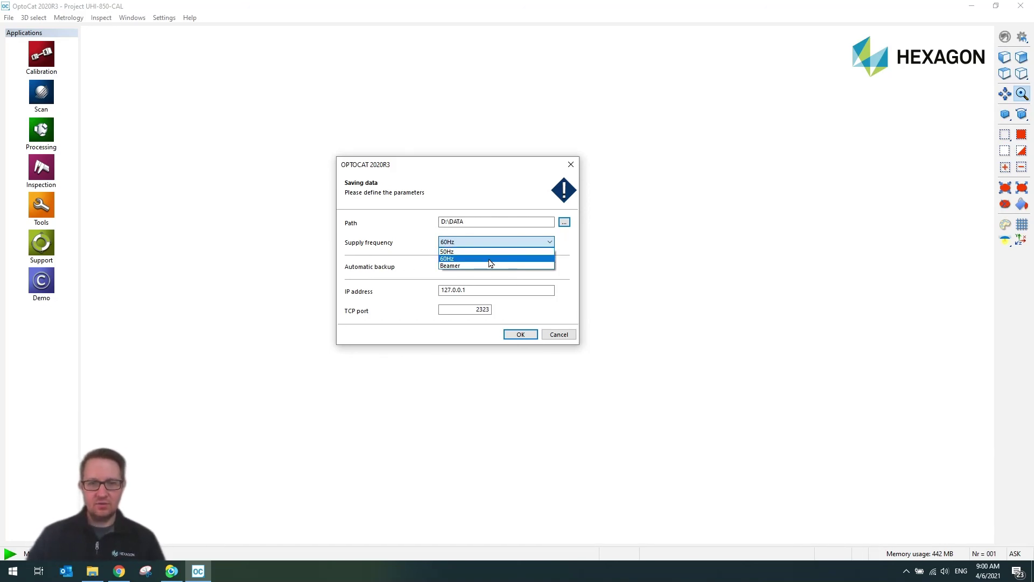
{"action": "left_click", "coordinate": [418, 256]}
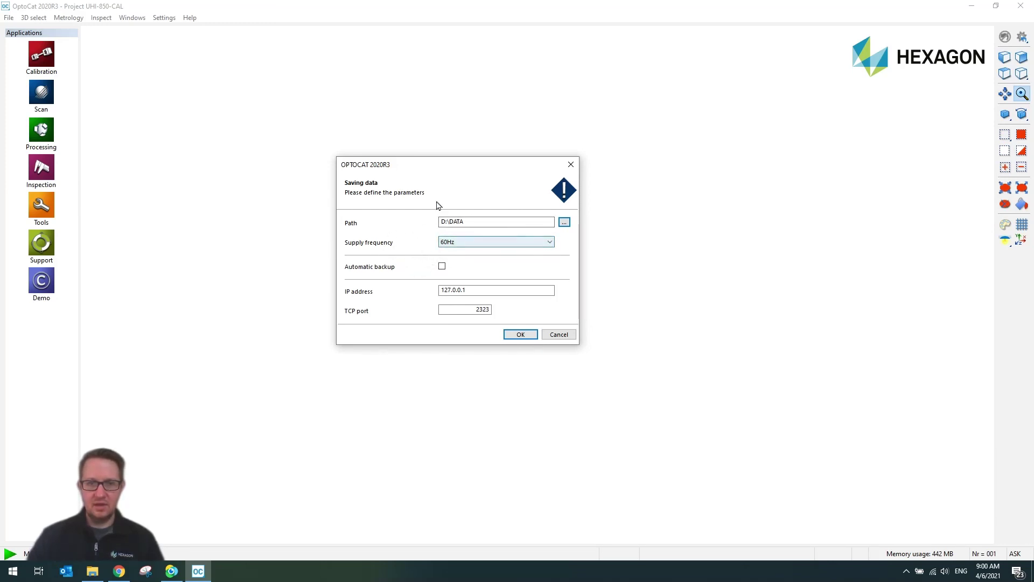
{"action": "left_click", "coordinate": [521, 335]}
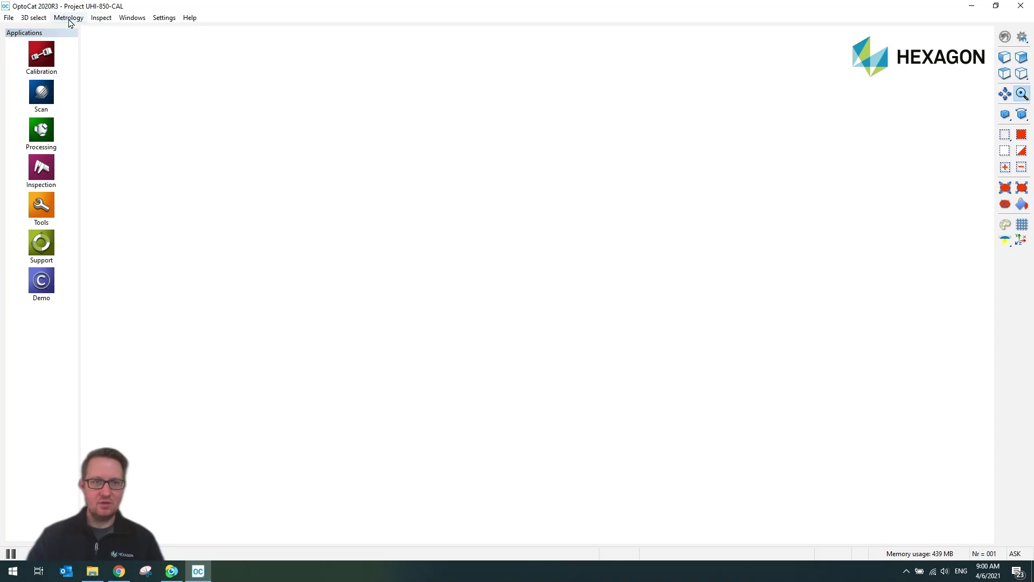
{"action": "left_click", "coordinate": [70, 20]}
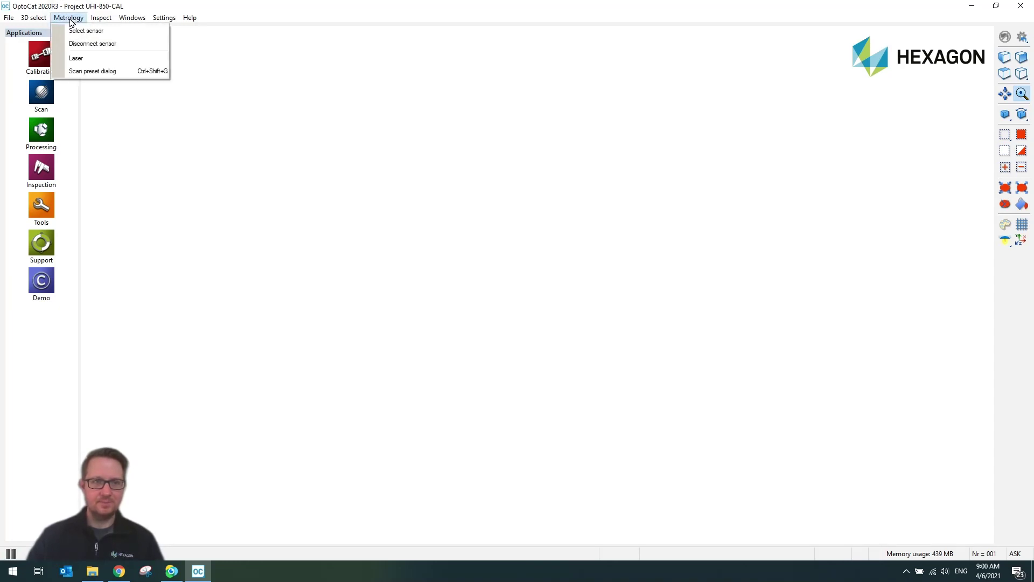
{"action": "left_click", "coordinate": [81, 31]}
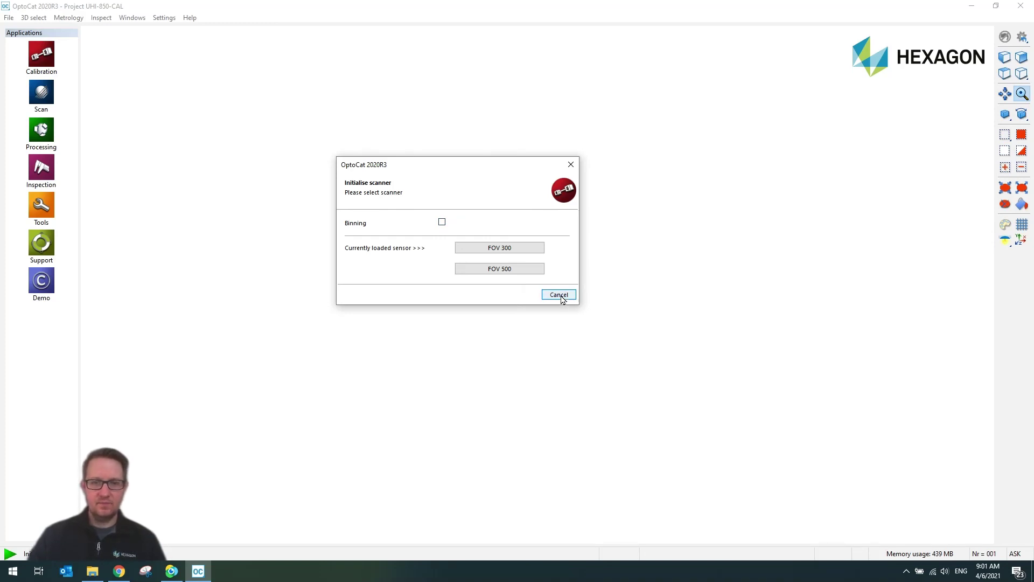
{"action": "left_click", "coordinate": [560, 296]}
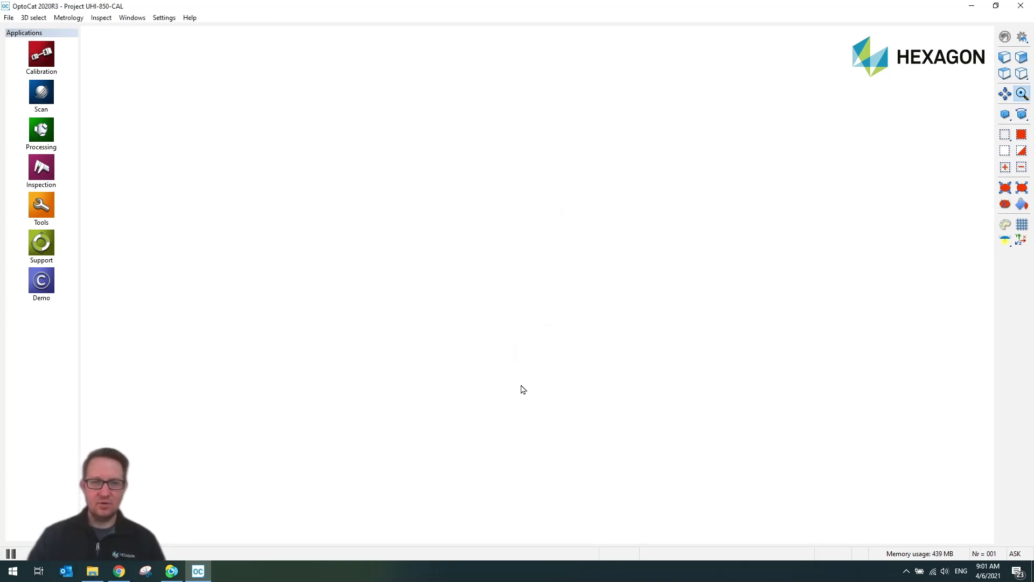